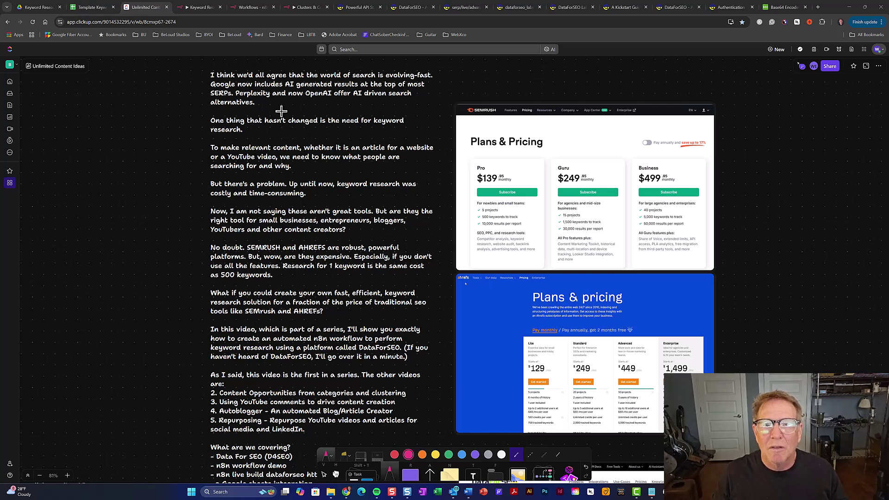
- Underline "that hasn't changed", "know what people are" and "and why" in pink in the whiteboard's introductory notes
left_click_drag(253, 126, 320, 122)
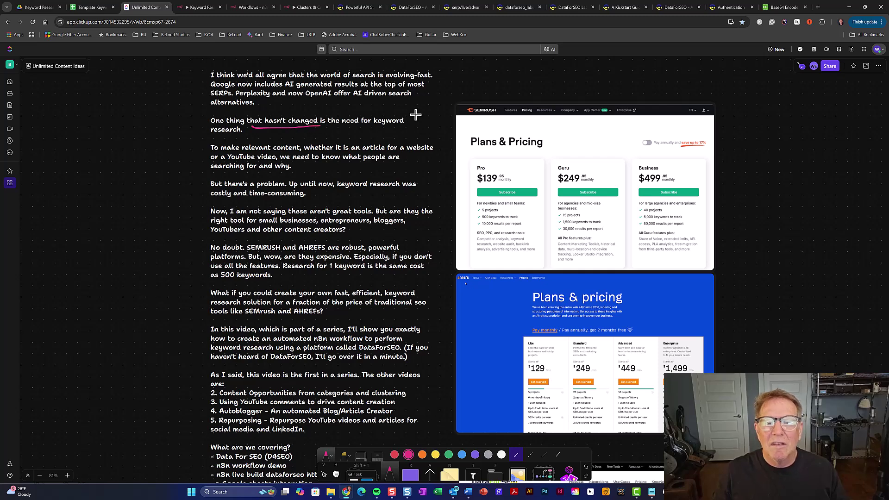
scroll(402, 129, "down", 2)
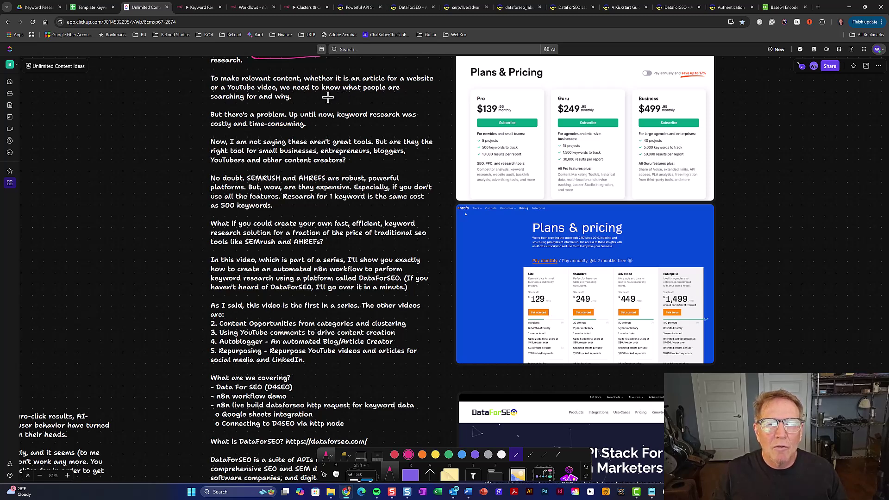
left_click_drag(314, 94, 396, 96)
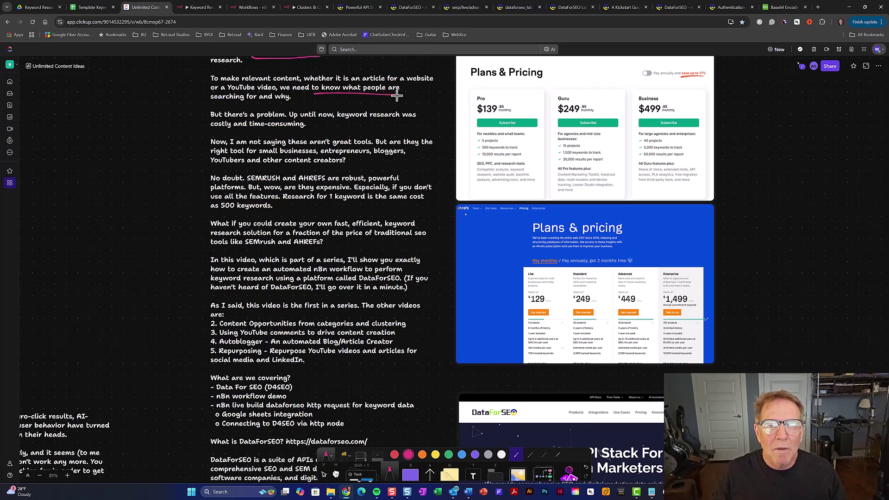
left_click_drag(267, 105, 292, 105)
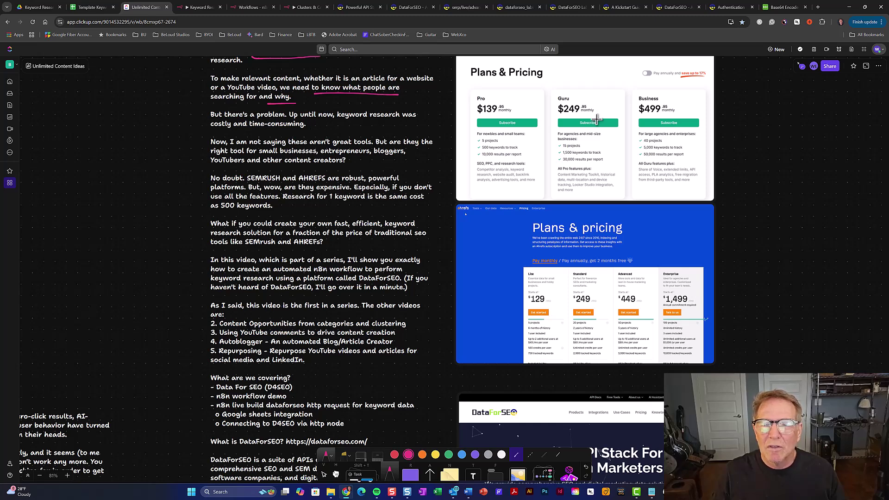
- Circle the two cheapest SEMRUSH and Ahrefs plans and underline "own fast, efficient, keyword" and "fraction" in the notes
mouse_move(559, 85)
left_mouse_down()
mouse_move(477, 86)
mouse_move(476, 126)
mouse_move(545, 138)
mouse_move(615, 133)
mouse_move(610, 99)
mouse_move(556, 84)
left_mouse_up()
mouse_move(581, 265)
left_mouse_down()
mouse_move(519, 263)
mouse_move(523, 301)
mouse_move(588, 313)
mouse_move(605, 279)
mouse_move(580, 265)
left_mouse_up()
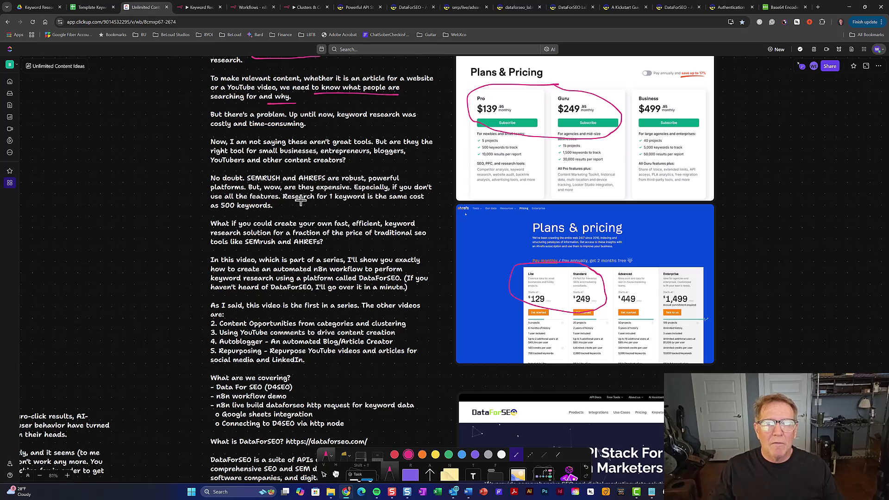
left_click_drag(319, 229, 415, 229)
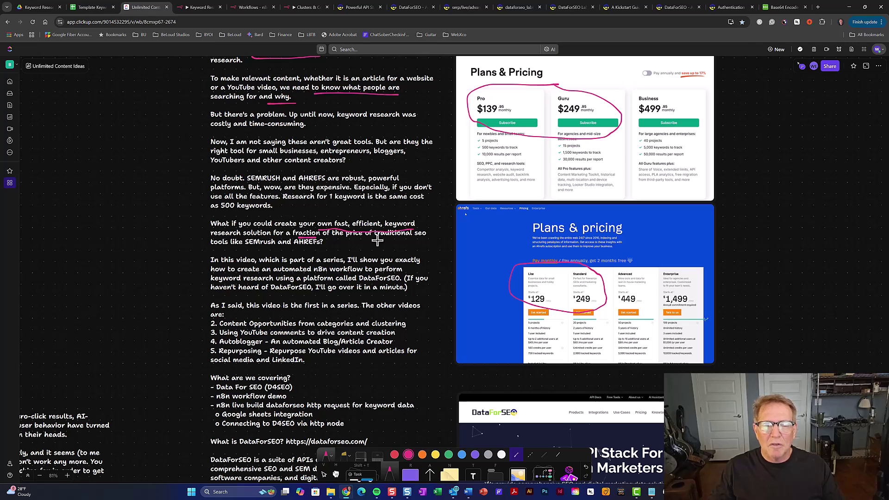
- Circle the headline on the DataForSEO homepage image and underline "comprehensive", "digital marketing data solutions" and "API" below it
scroll(378, 240, "down", 3)
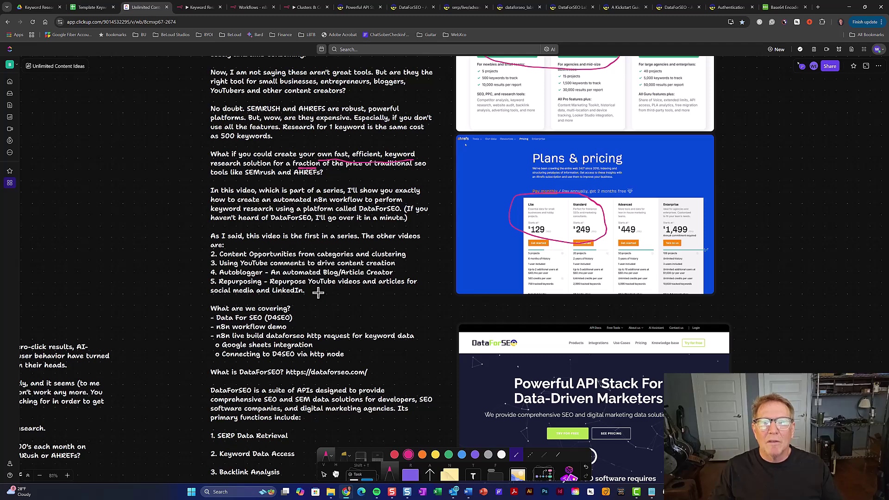
scroll(324, 290, "down", 3)
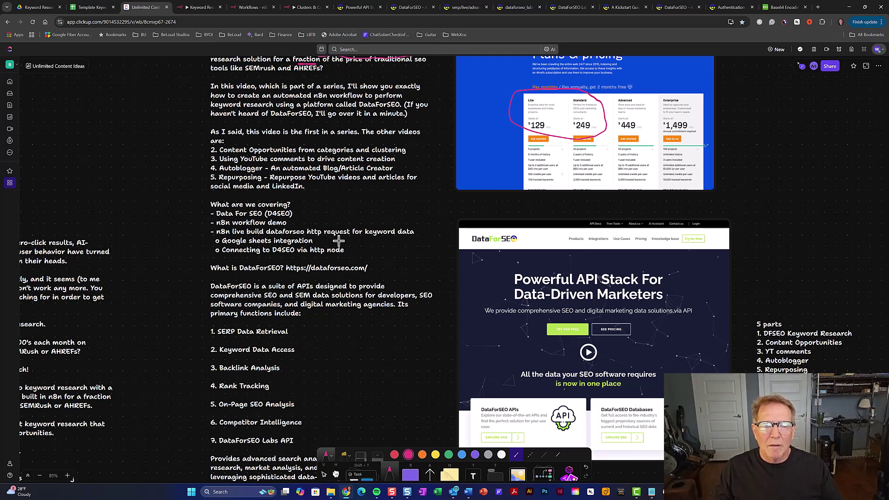
scroll(452, 268, "down", 3)
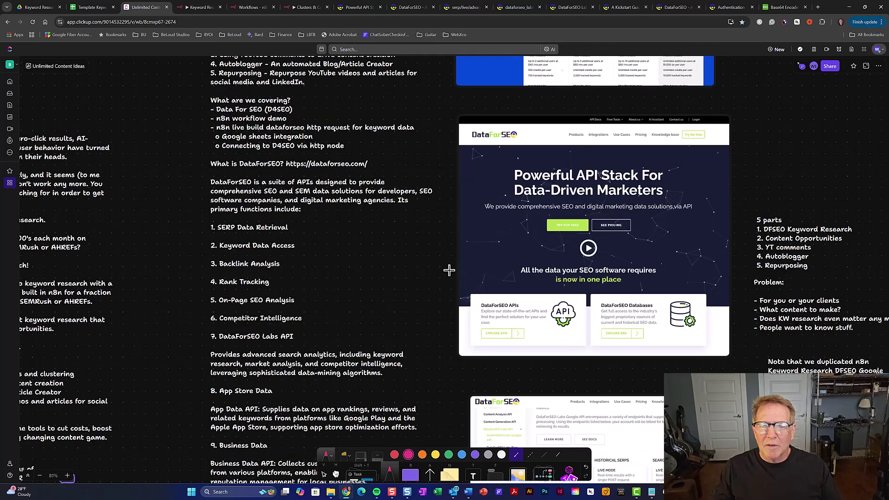
mouse_move(519, 207)
left_mouse_down()
mouse_move(625, 205)
mouse_move(681, 166)
mouse_move(538, 156)
mouse_move(505, 189)
mouse_move(516, 206)
mouse_move(690, 218)
left_mouse_up()
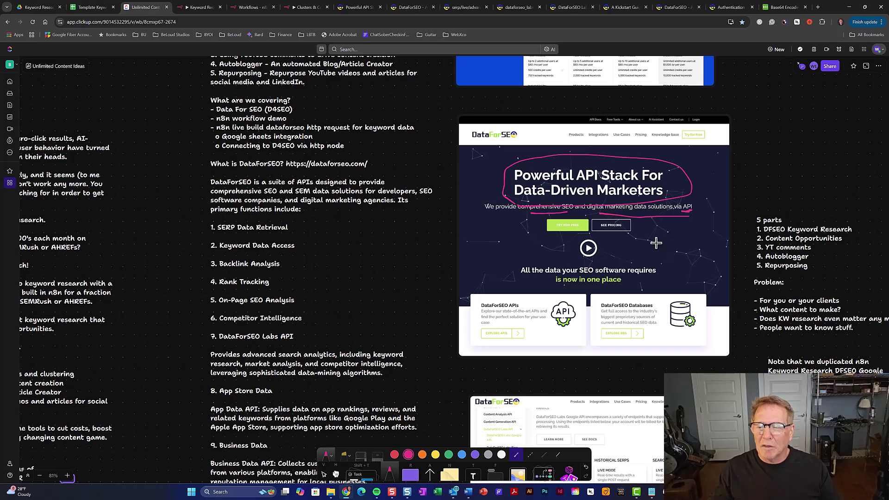
- Circle the paragraph describing DataForSEO as a huge database of search-related data with pay-as-you-go access
scroll(641, 248, "down", 2)
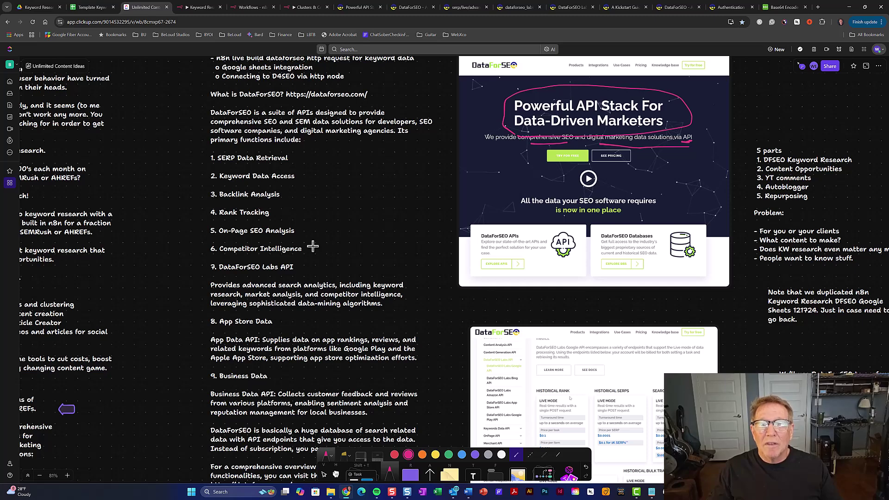
scroll(312, 247, "down", 5)
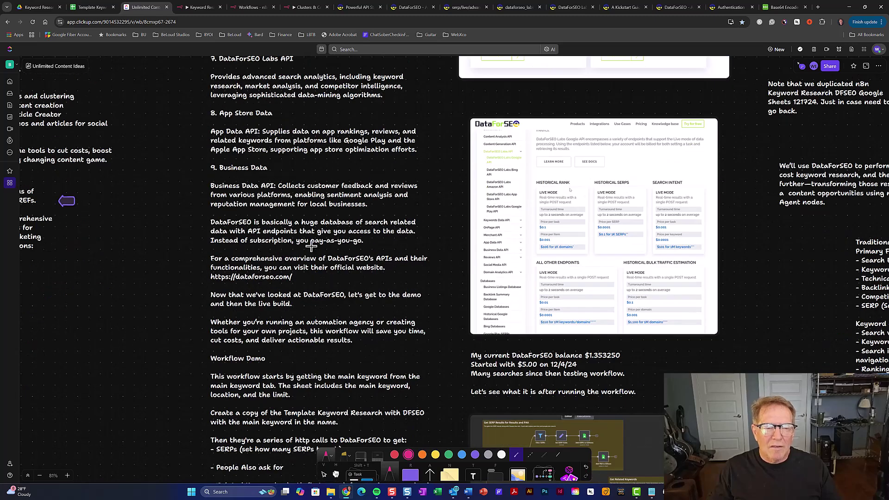
left_click_drag(282, 218, 204, 224)
mouse_move(254, 245)
left_mouse_down()
mouse_move(400, 244)
mouse_move(419, 224)
mouse_move(305, 216)
left_mouse_up()
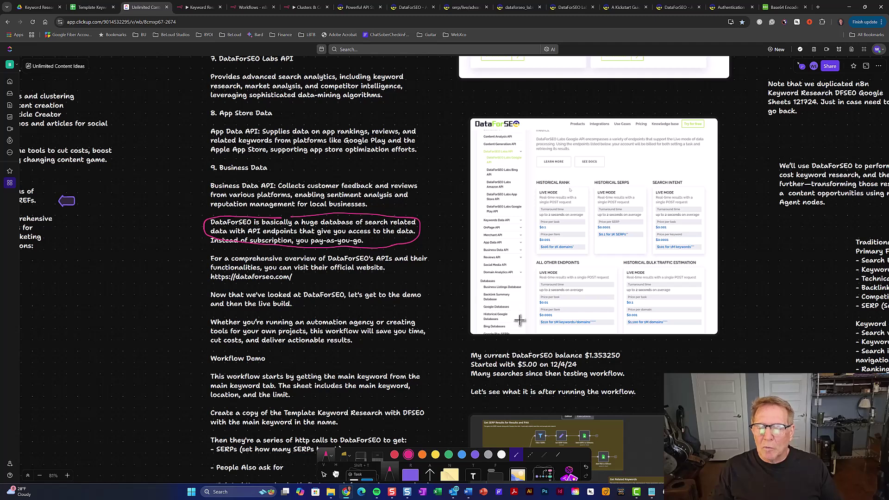
- Add a short pink pen mark beside the 12/4/24 date in the DataForSEO balance note
scroll(523, 319, "down", 2)
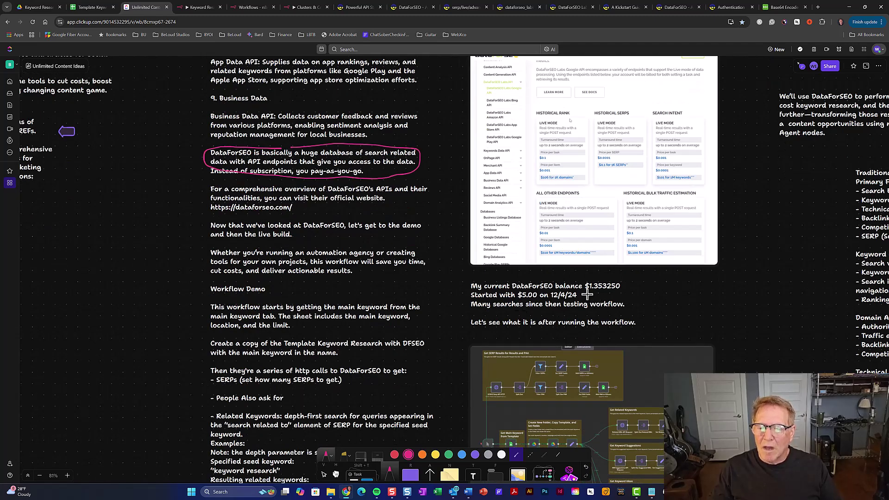
left_click_drag(587, 295, 581, 294)
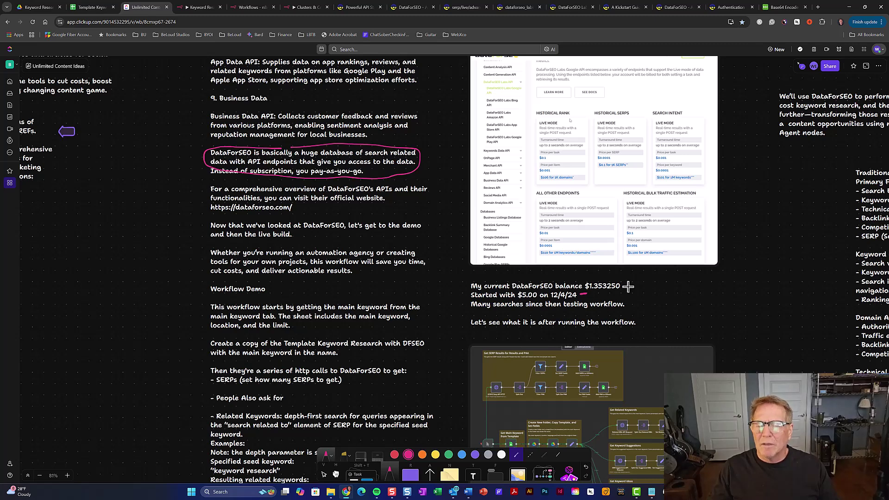
scroll(652, 286, "down", 1)
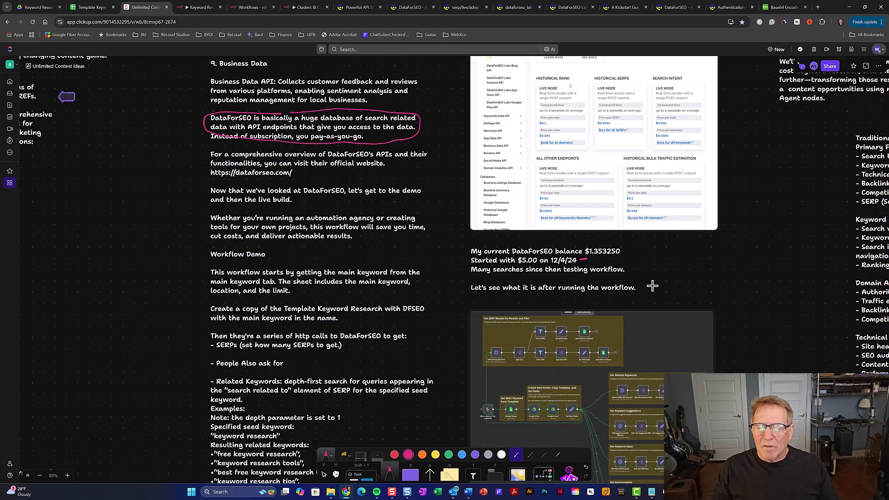
scroll(653, 286, "down", 1)
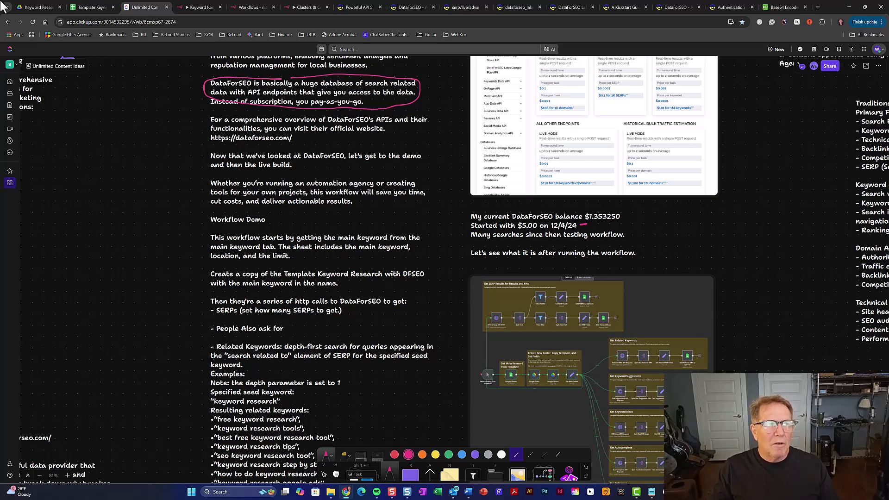
- Check the Keyword Research folder in Google Drive, and follow the run of the Keyword Research DFSEO Google Sheets 010425 workflow in n8n
left_click(39, 8)
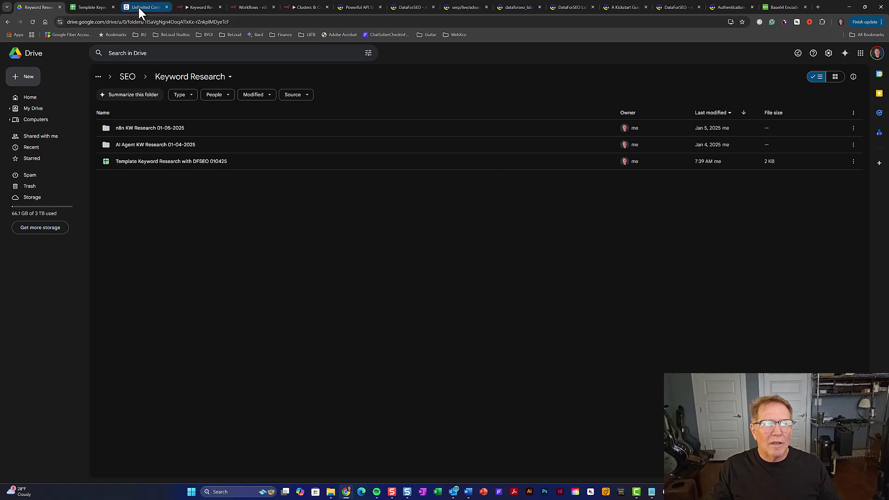
left_click(199, 7)
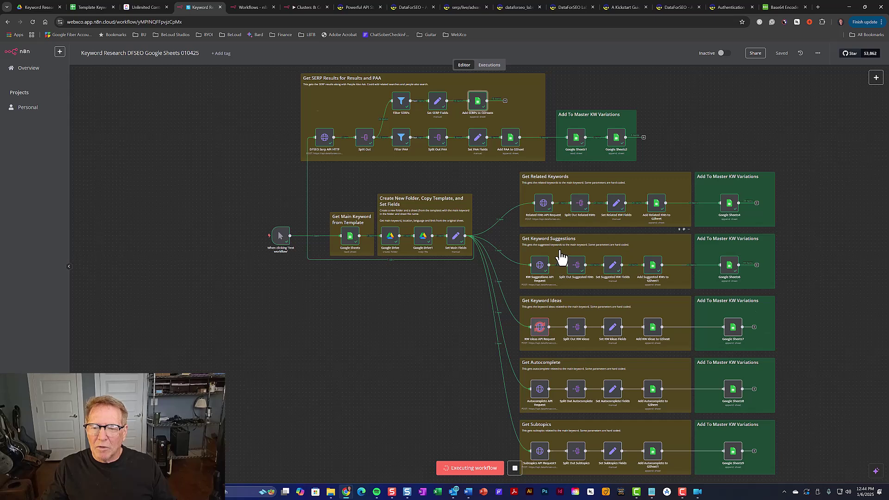
scroll(564, 262, "down", 2)
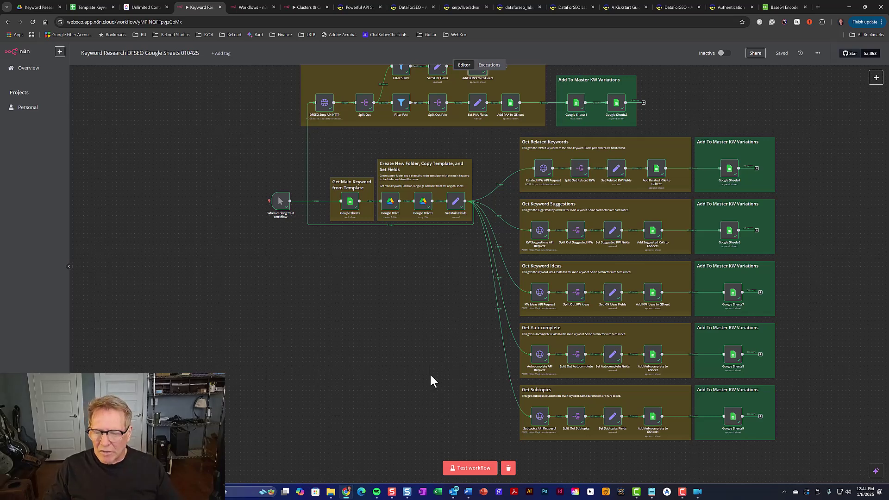
- In Google Drive, open the ai seo KW Research 01-06-2025 folder and its ai seo Keyword Research 010625 spreadsheet
left_click(42, 6)
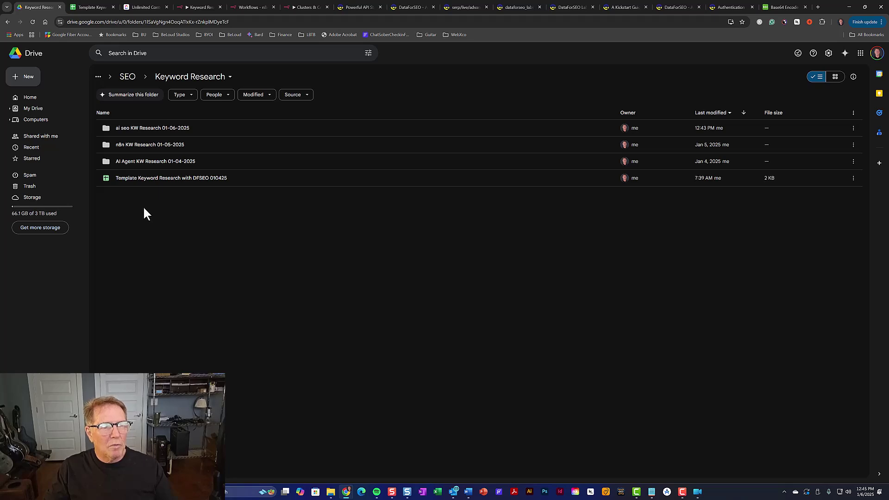
left_click(151, 128)
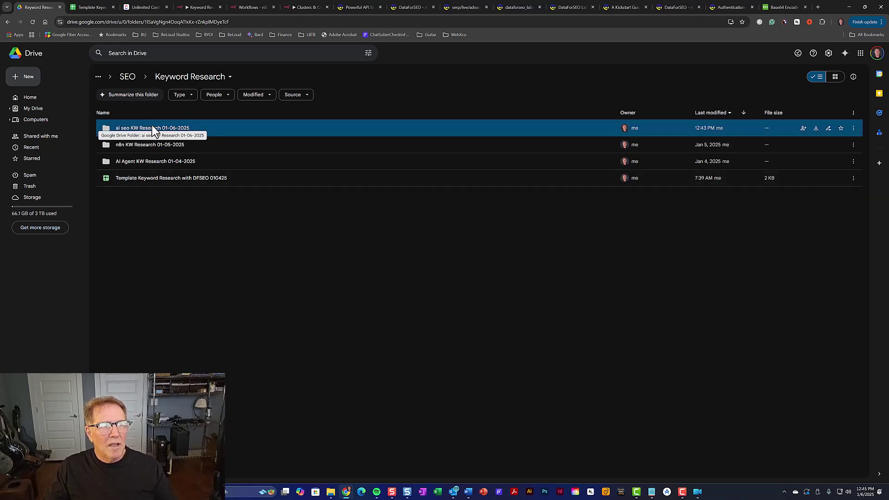
double_click(151, 128)
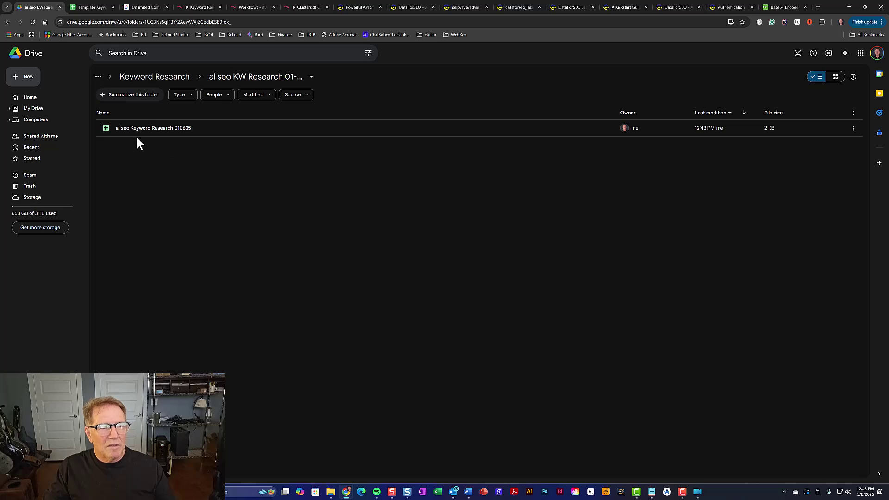
double_click(171, 129)
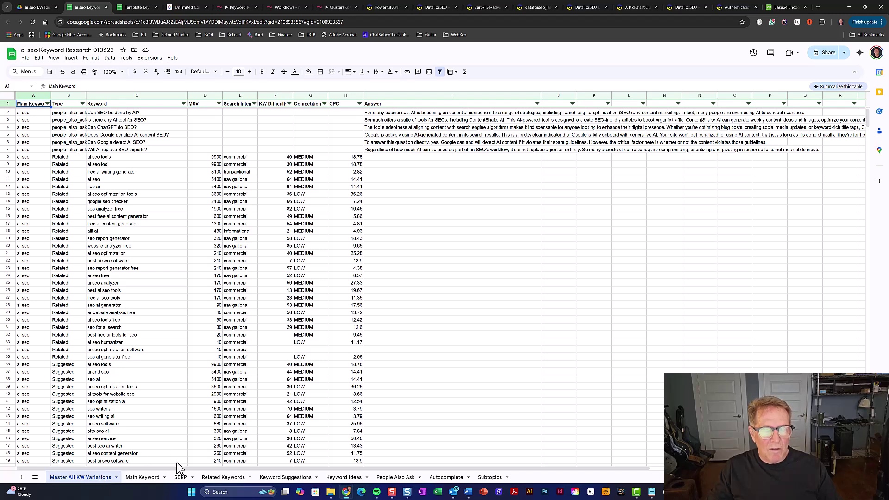
- Review the SERP, Related Keywords, Keyword Suggestions, Keyword Ideas, People Also Ask, Autocomplete and Subtopics sheets
left_click(180, 478)
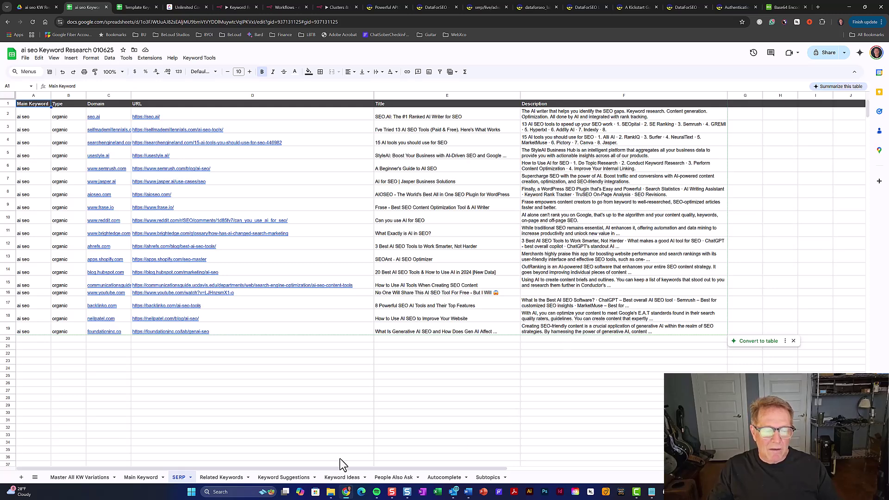
left_click(246, 478)
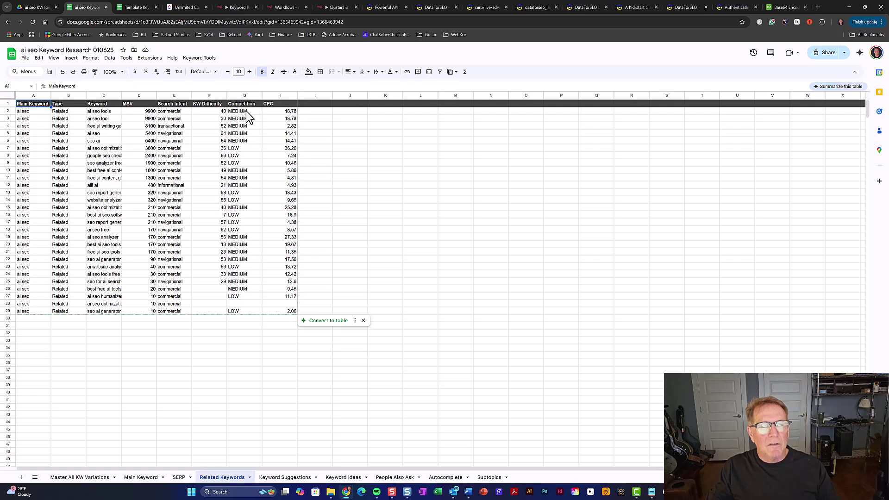
left_click(277, 478)
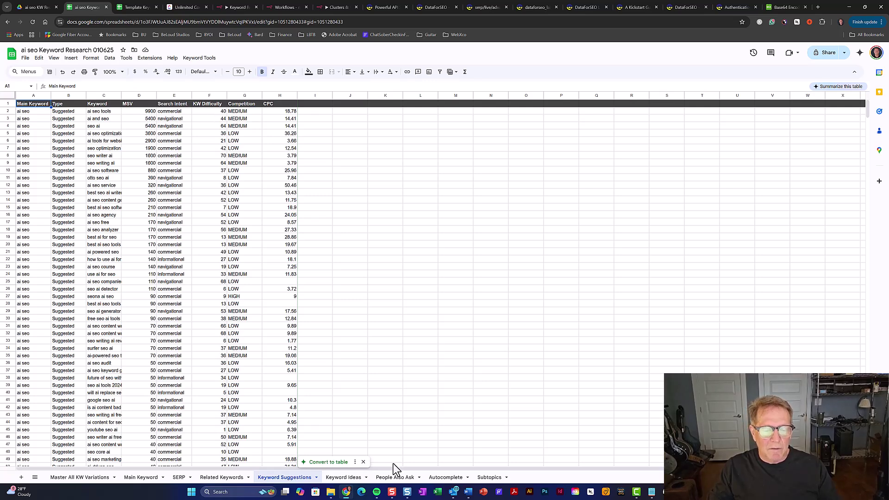
left_click(343, 477)
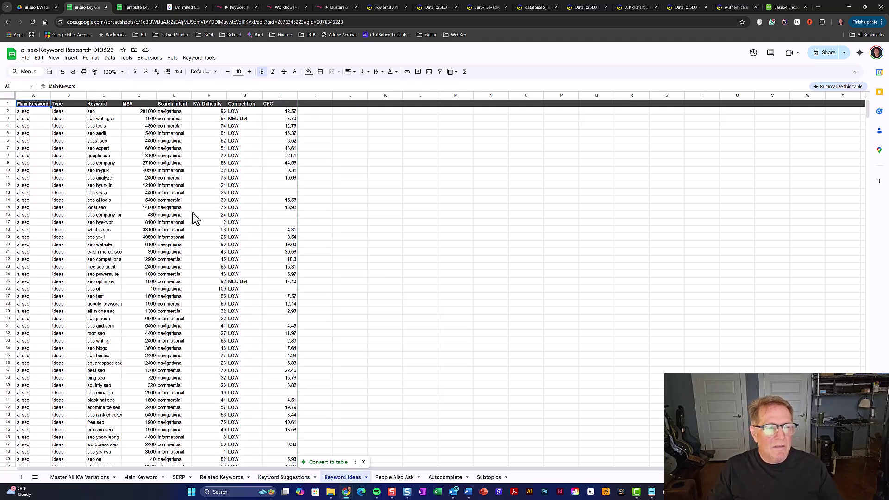
left_click(396, 481)
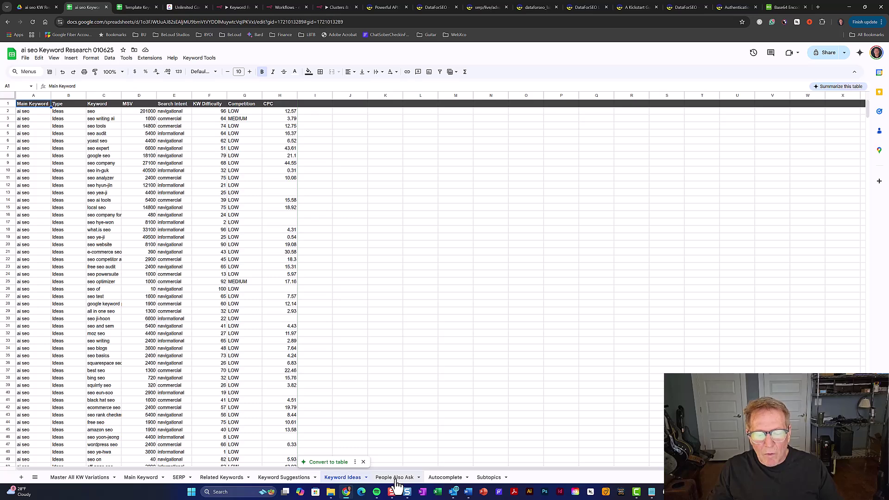
left_click(446, 478)
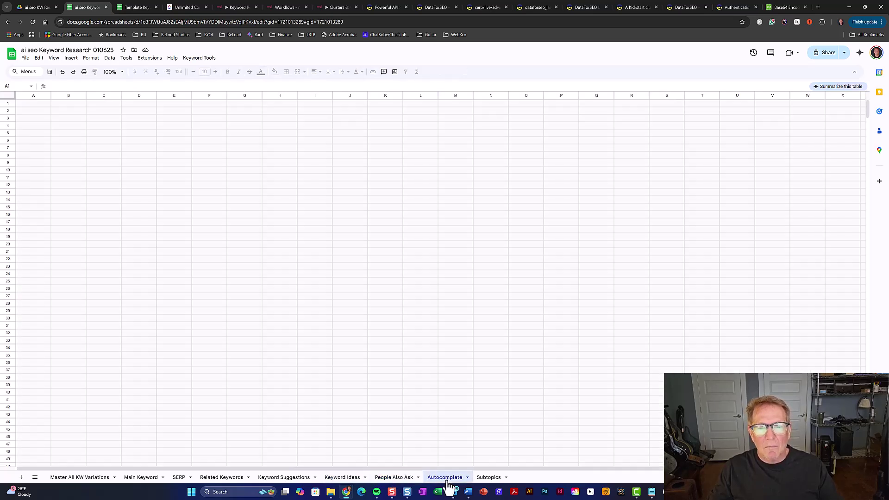
left_click(488, 478)
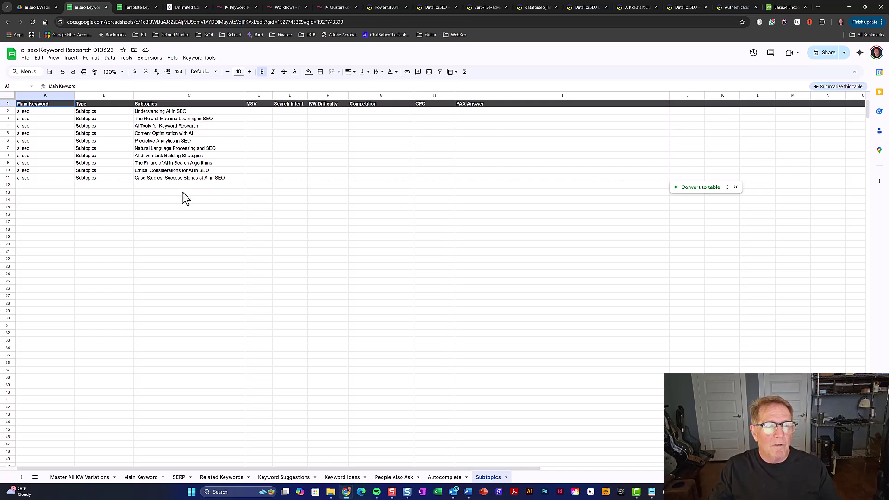
- Look through the combined keyword rows on the Master All KW Variations sheet
left_click(71, 478)
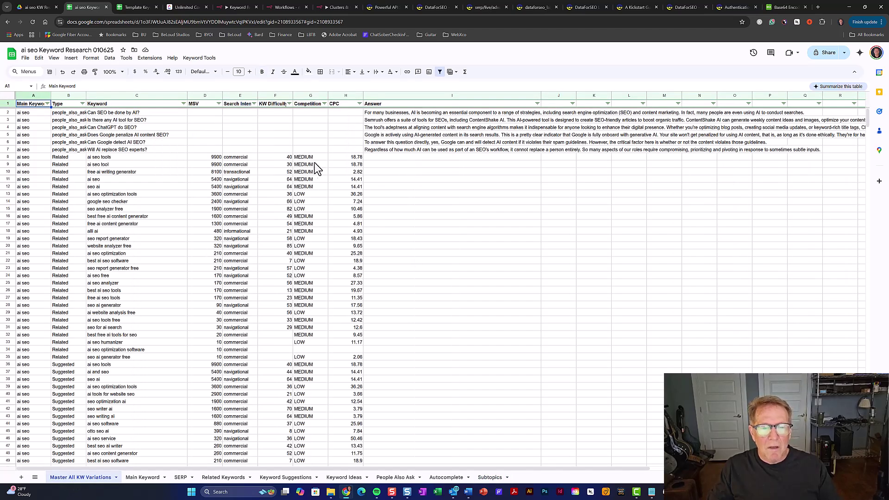
scroll(154, 275, "down", 20)
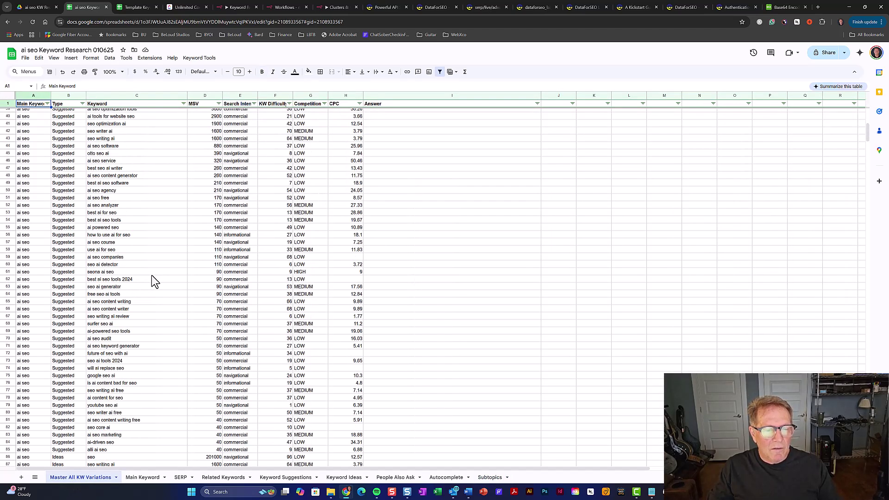
scroll(151, 276, "up", 20)
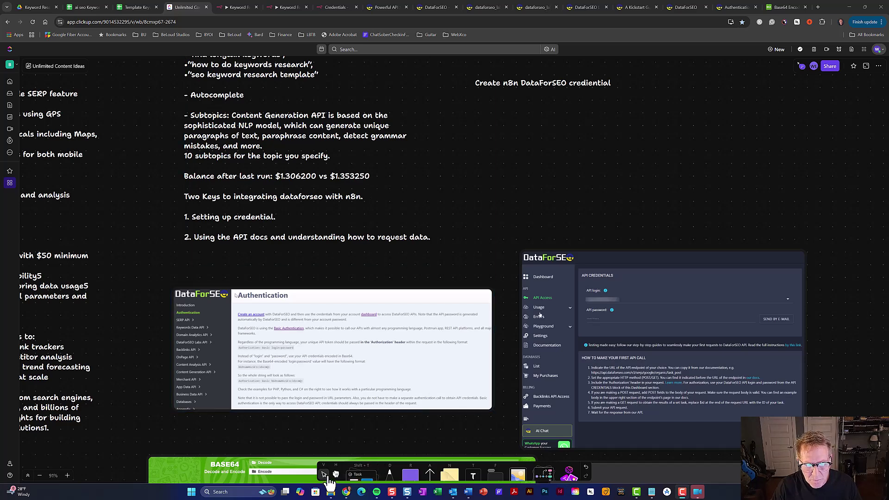
- With the red pen, circle the two balance figures on the whiteboard and underline "Two Keys" and "Setting up credential"
left_click(392, 481)
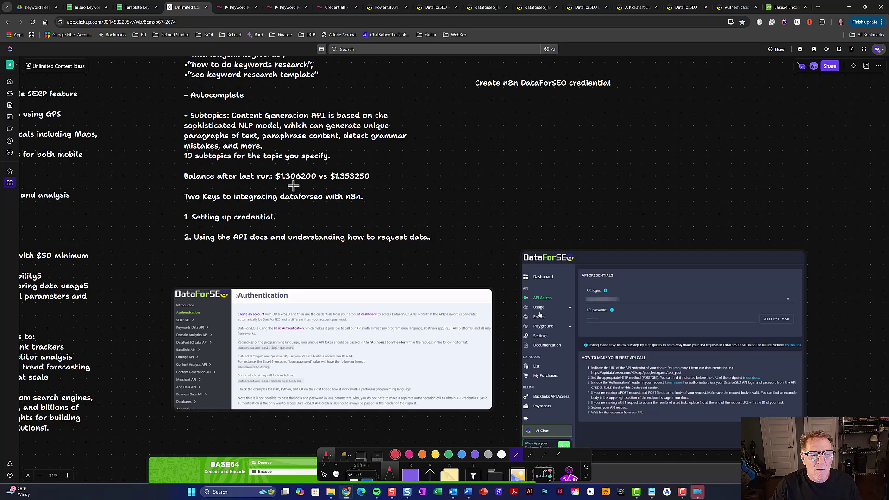
mouse_move(283, 185)
left_mouse_down()
mouse_move(380, 181)
mouse_move(350, 165)
mouse_move(297, 162)
mouse_move(276, 171)
mouse_move(273, 184)
mouse_move(290, 185)
left_mouse_up()
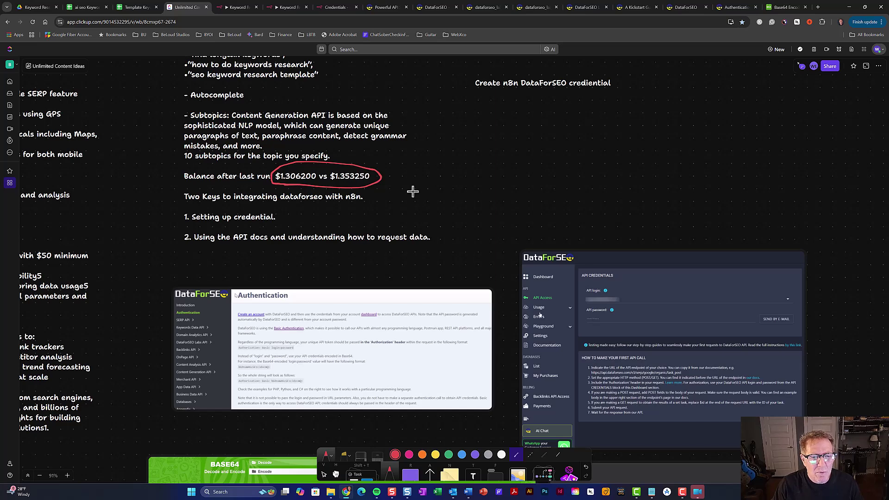
mouse_move(185, 203)
left_mouse_down()
mouse_move(221, 204)
mouse_move(194, 226)
mouse_move(270, 227)
left_mouse_up()
- Underline "unique API token" and "'Authorization' header" in red on the whiteboard's DataForSEO Authentication screenshot
scroll(400, 257, "down", 5)
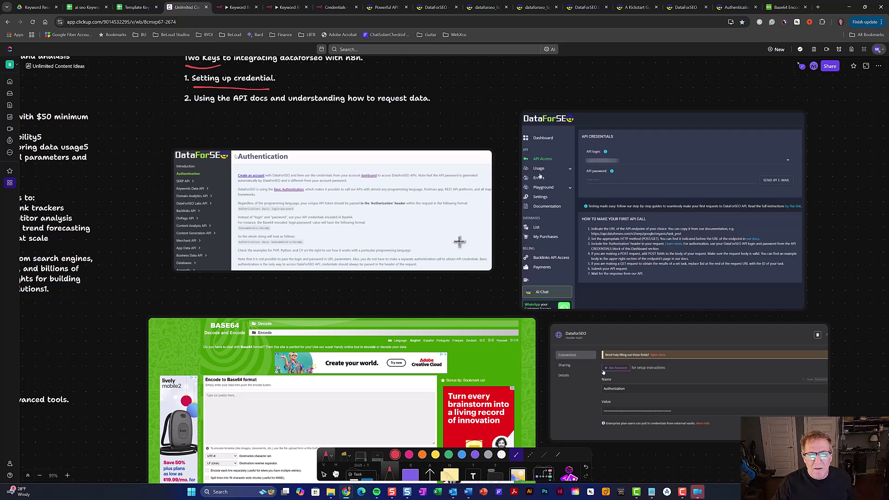
scroll(459, 240, "up", 2)
scroll(458, 240, "up", 2)
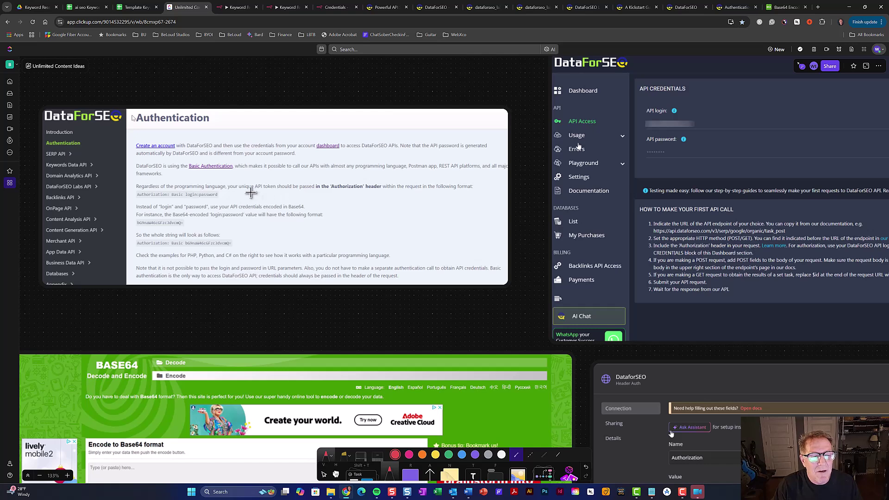
left_click_drag(242, 192, 367, 195)
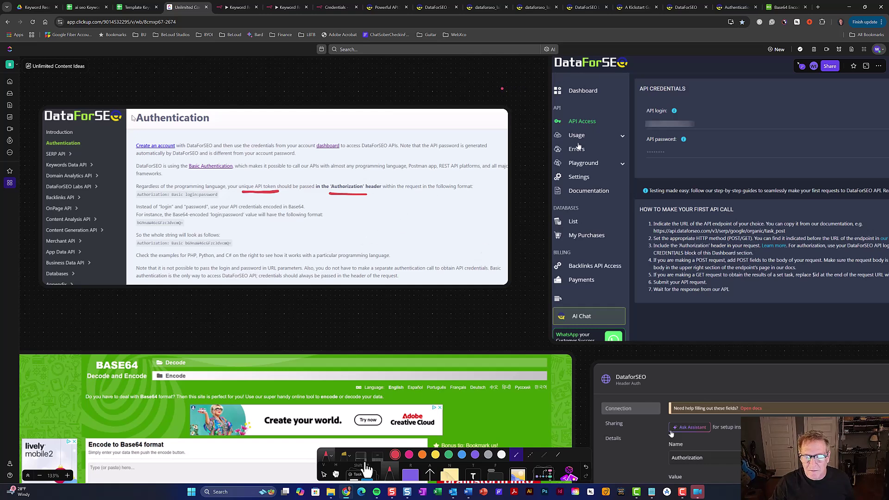
- Review the API credentials and Base64 encoding screenshots on the whiteboard, and check the live Base64 Encode page
left_click(323, 474)
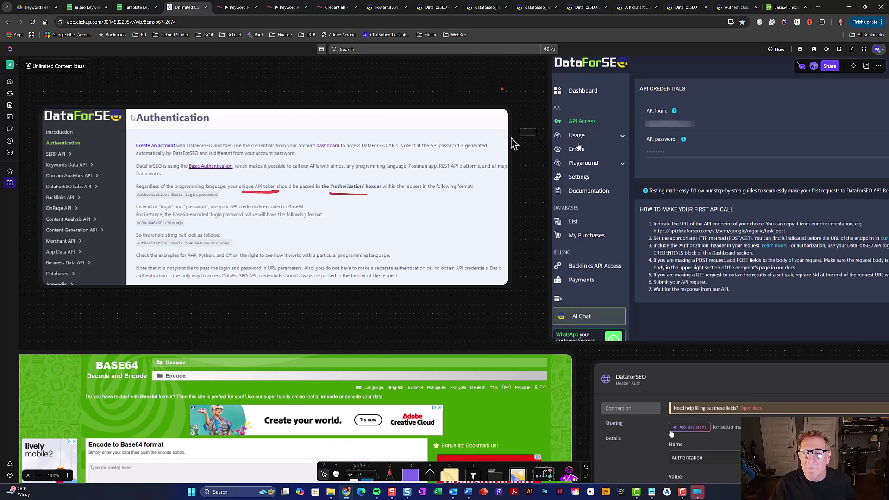
left_click_drag(531, 115, 320, 120)
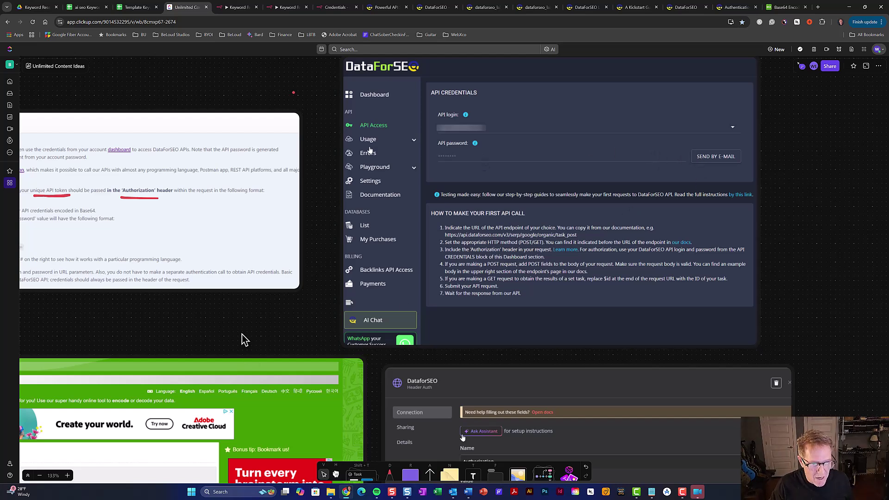
left_click_drag(232, 318, 510, 87)
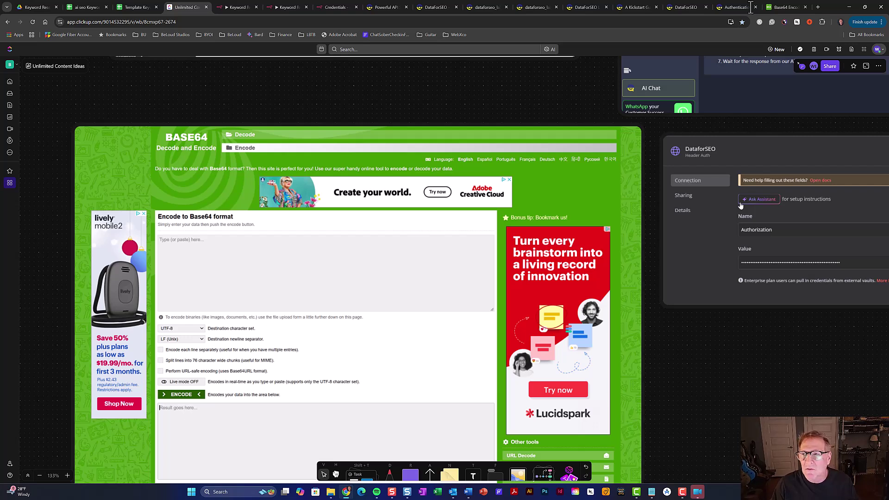
left_click(787, 6)
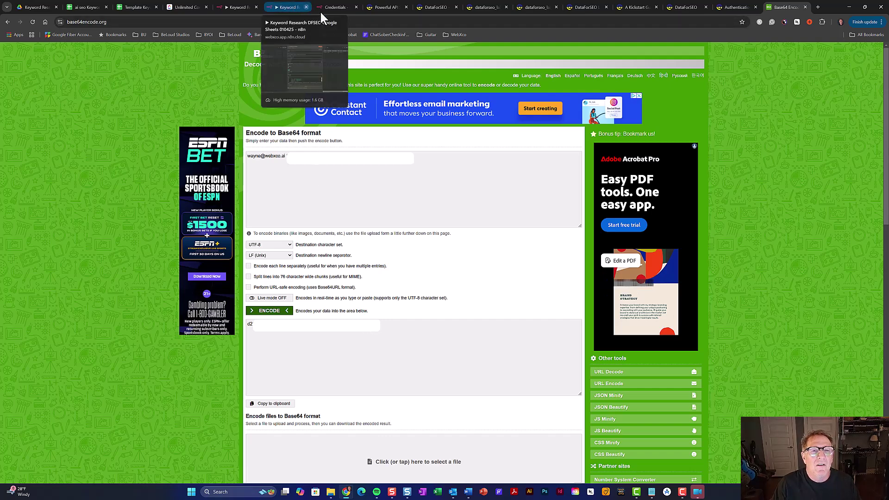
- Back on the ClickUp whiteboard, review the DataforSEO Header Auth credential and DFSEO Serp API HTTP node screenshots
left_click(188, 6)
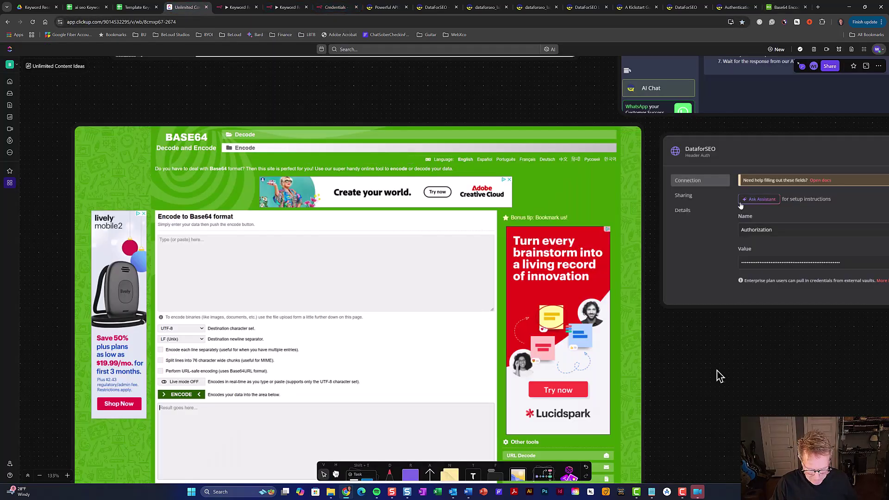
left_click_drag(723, 362, 448, 388)
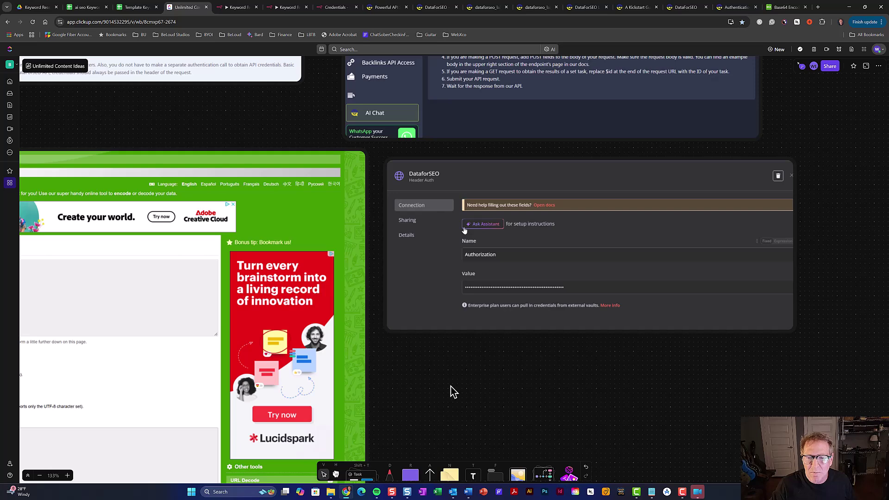
left_click_drag(463, 369, 613, 158)
left_click_drag(384, 450, 537, 278)
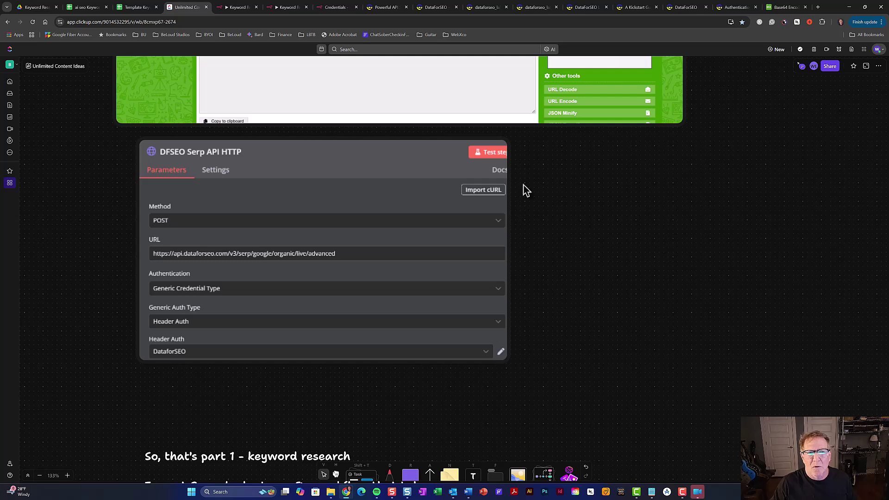
- Switch to the YT Build copy of the n8n workflow and inspect the Google Sheets node that reads the main keyword
left_click(234, 8)
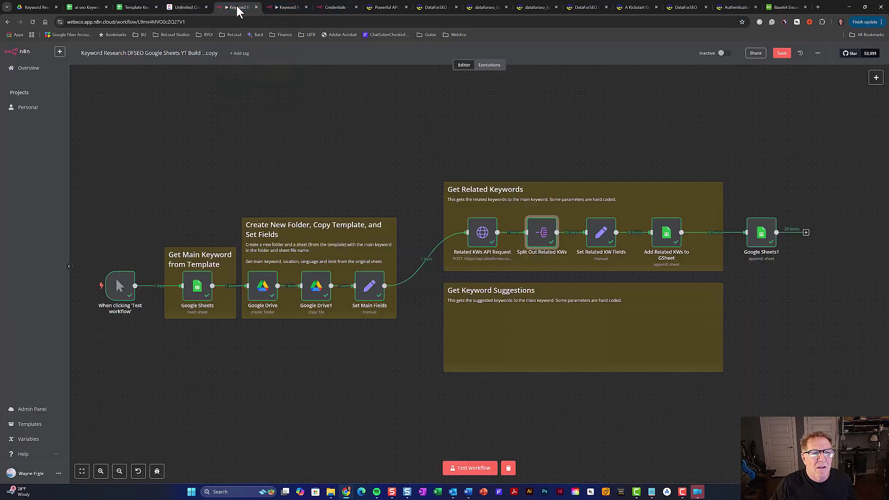
left_click_drag(526, 154, 510, 148)
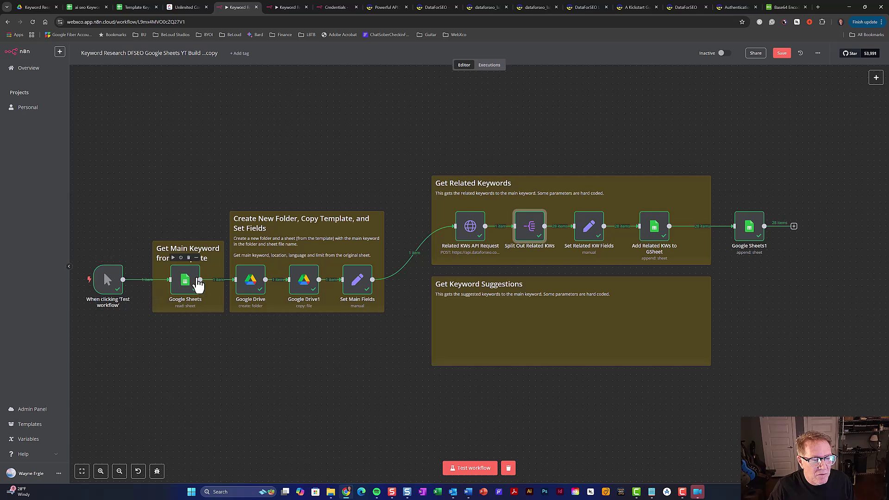
left_click(194, 286)
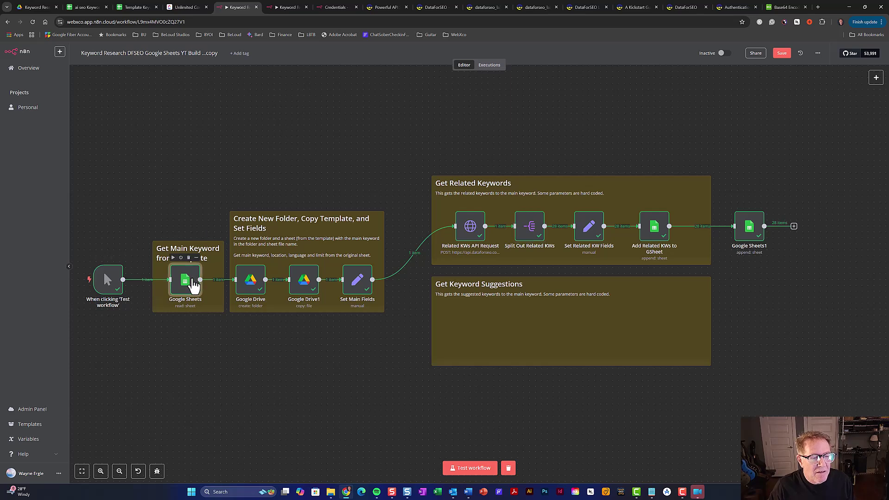
double_click(194, 285)
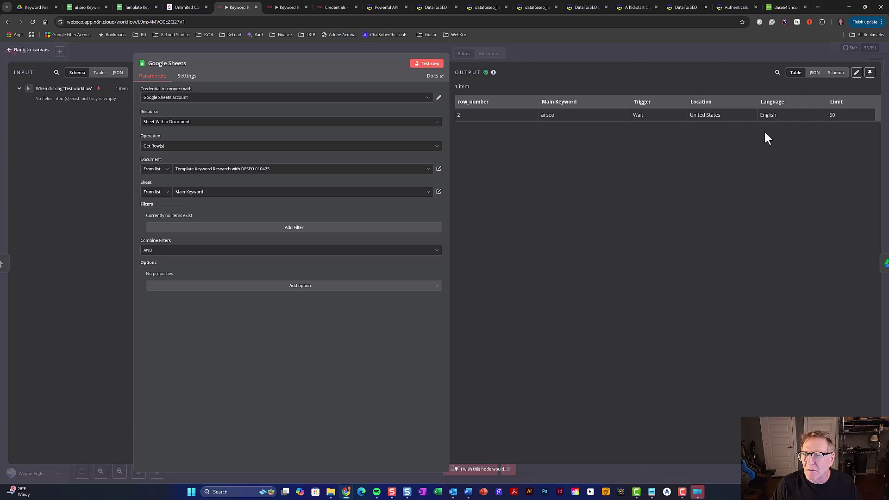
left_click(648, 55)
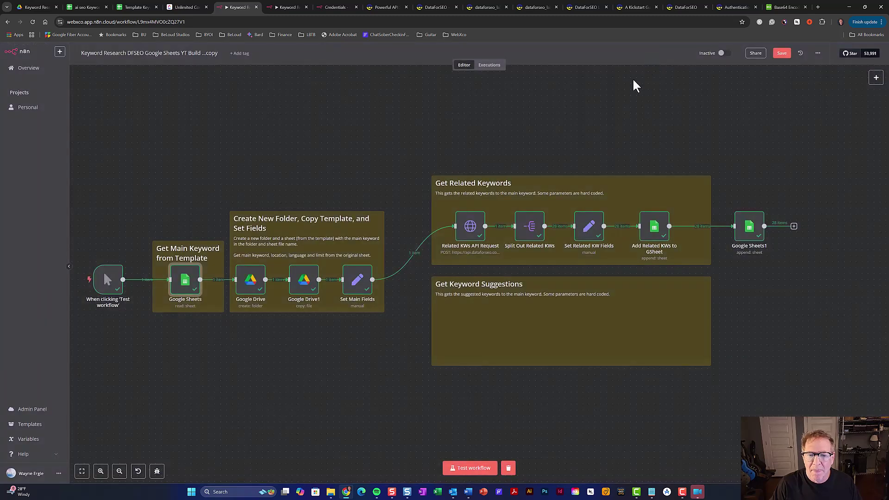
- Inspect the Google Drive node that creates the keyword folder and the Google Drive1 node that copies the template spreadsheet
left_click(248, 292)
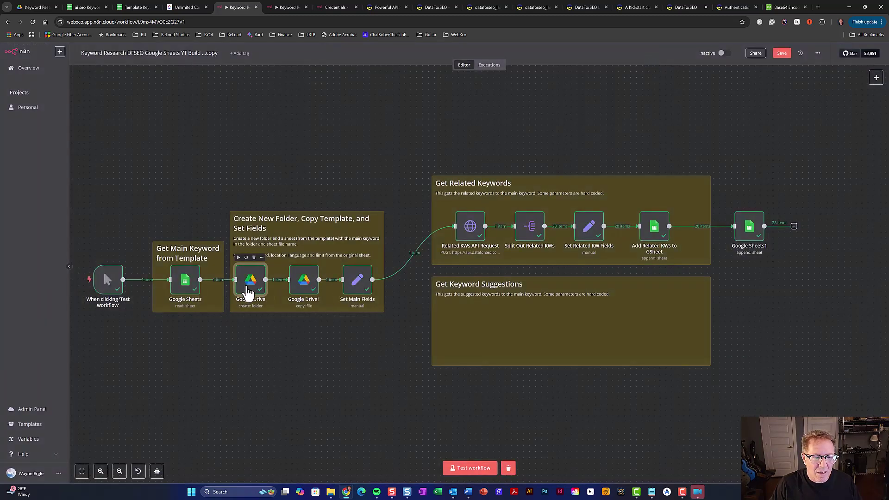
double_click(248, 291)
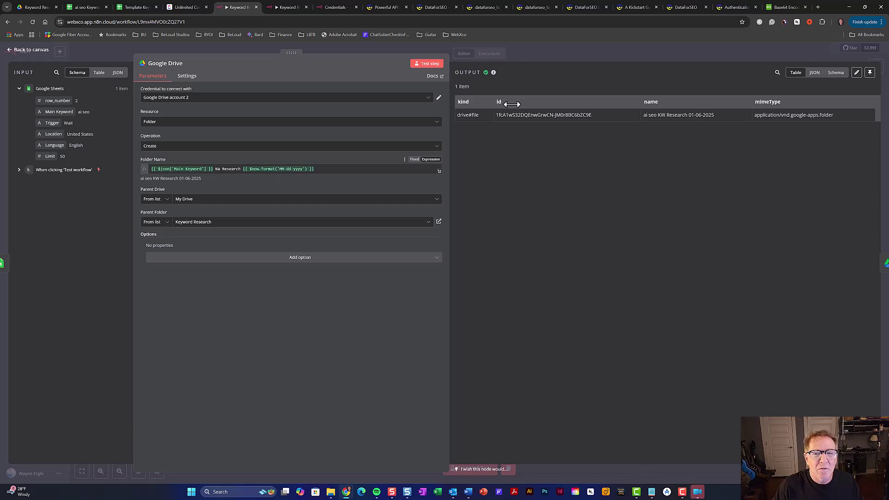
left_click(565, 56)
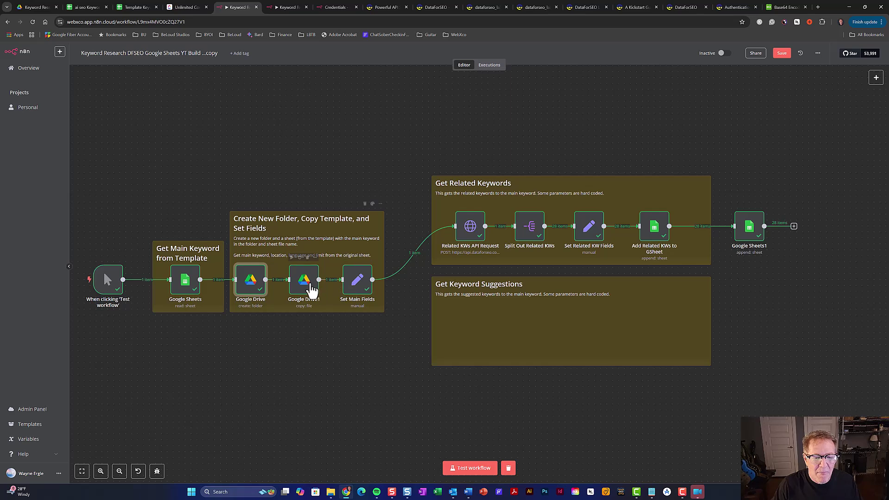
left_click(308, 289)
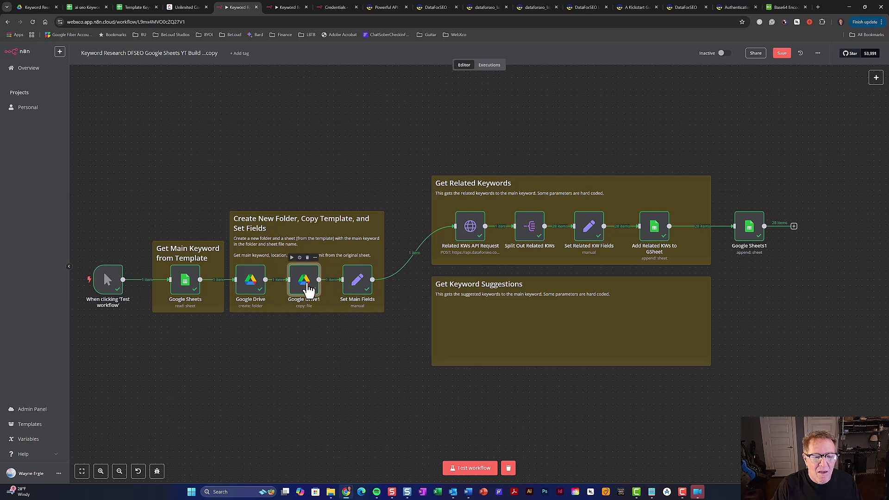
double_click(307, 289)
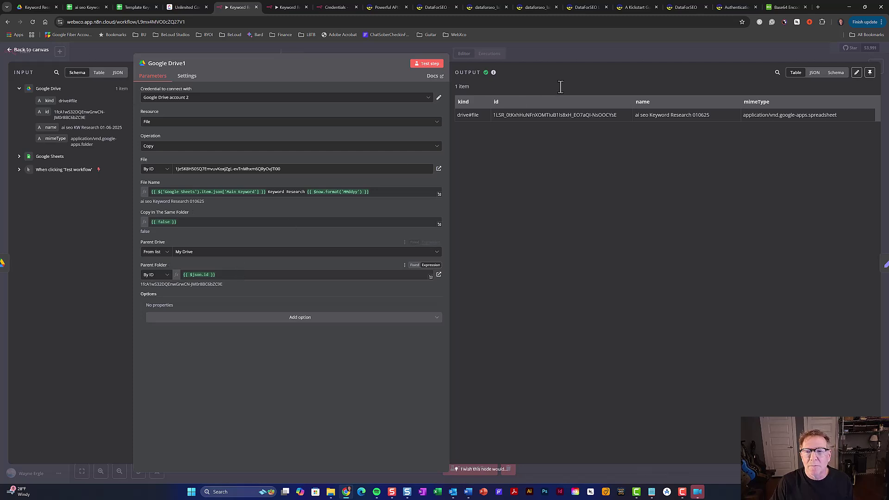
left_click(588, 59)
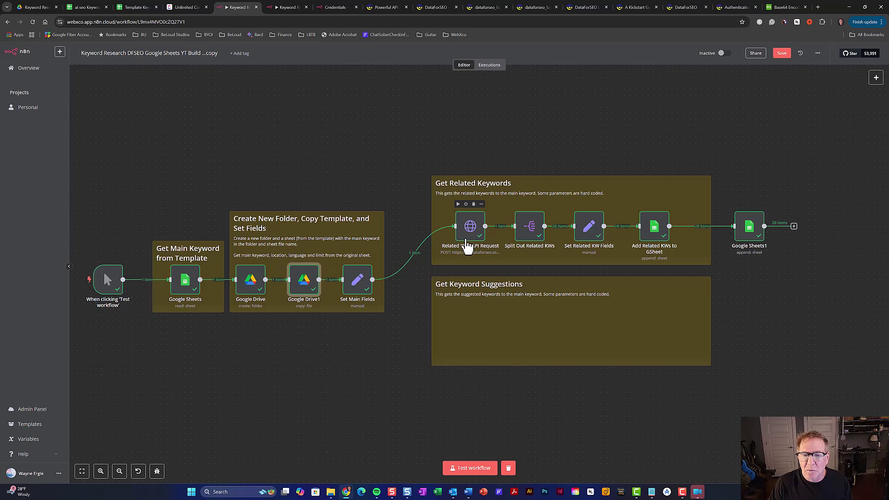
- Inspect the Related KWs API Request node, and read the request fields in the DataForSEO Related Keywords documentation
left_click(467, 240)
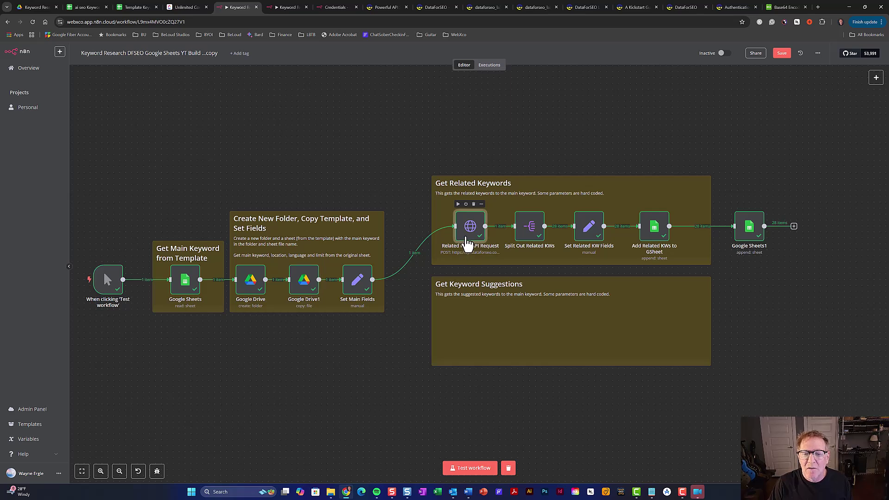
double_click(468, 242)
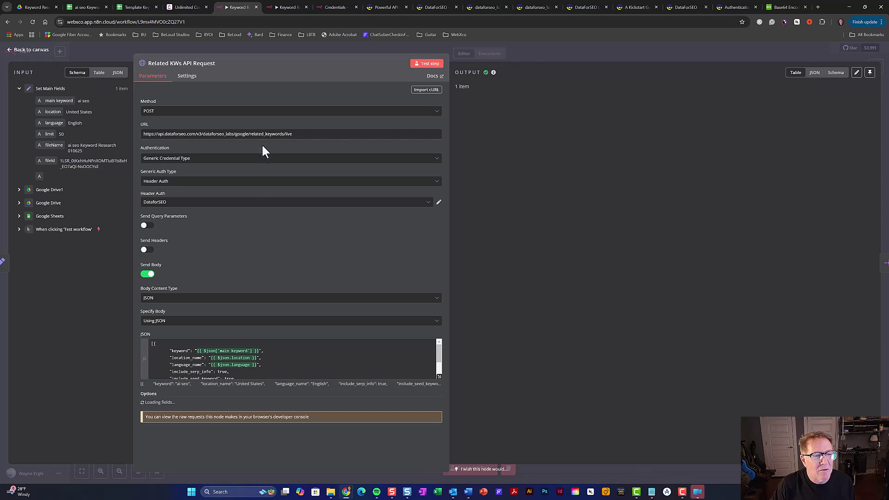
left_click(488, 7)
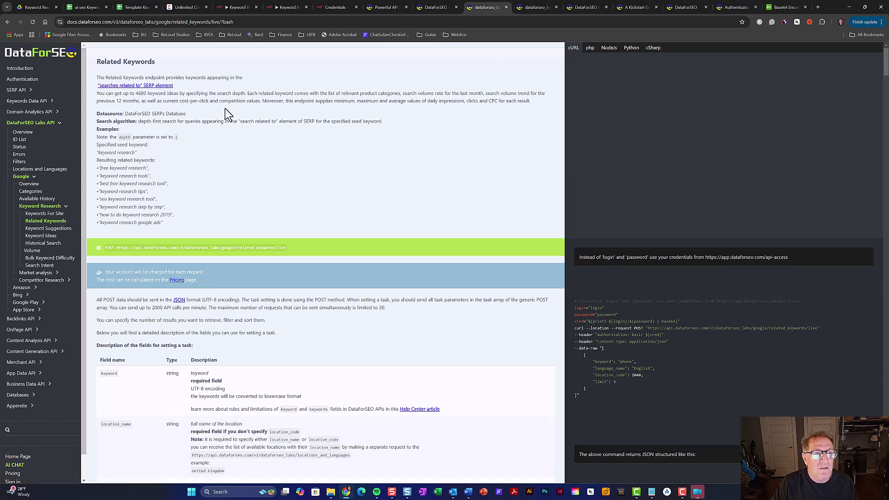
mouse_move(163, 90)
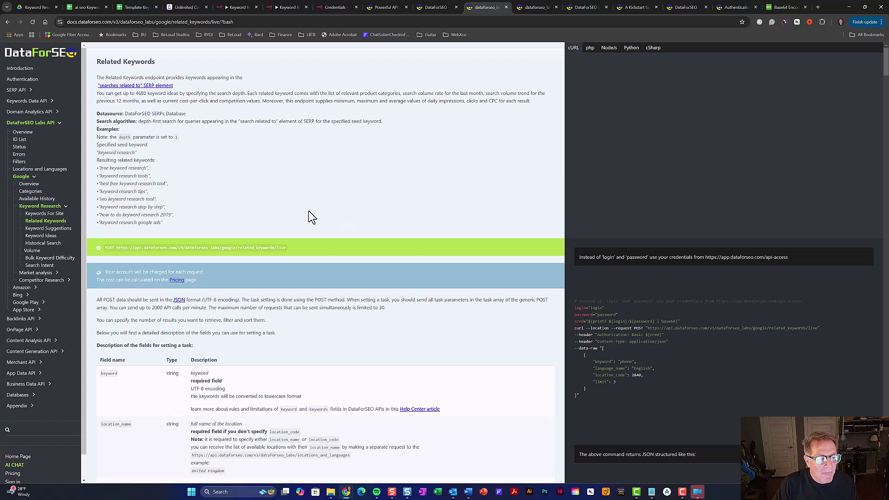
scroll(309, 211, "down", 4)
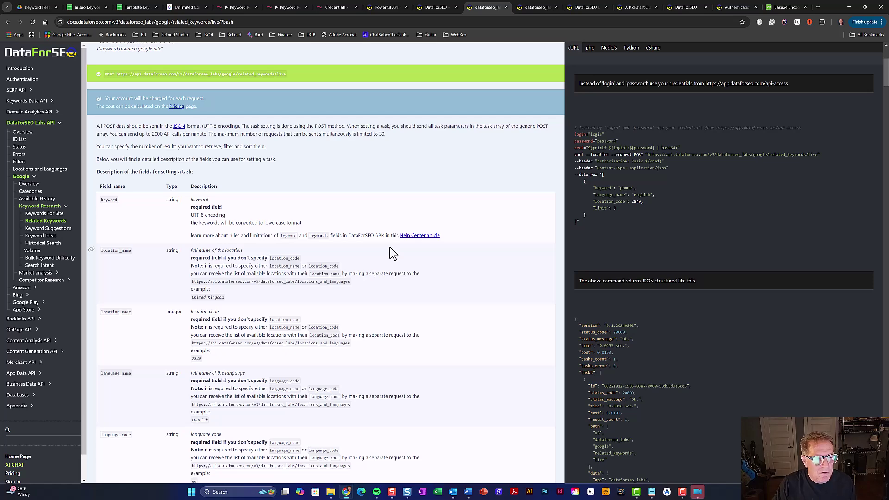
scroll(417, 255, "down", 2)
scroll(418, 255, "down", 4)
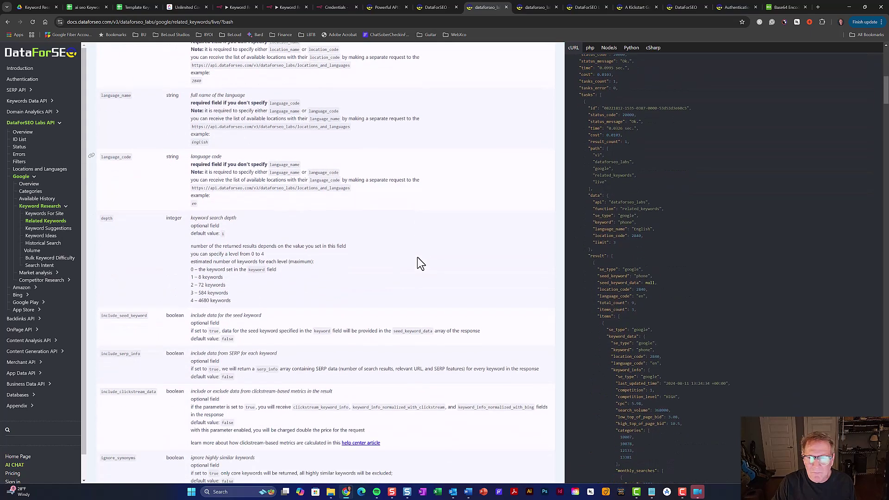
- Examine the sample JSON response of the Related Keywords endpoint, from the task data to the SERP and search intent information
scroll(418, 257, "up", 2)
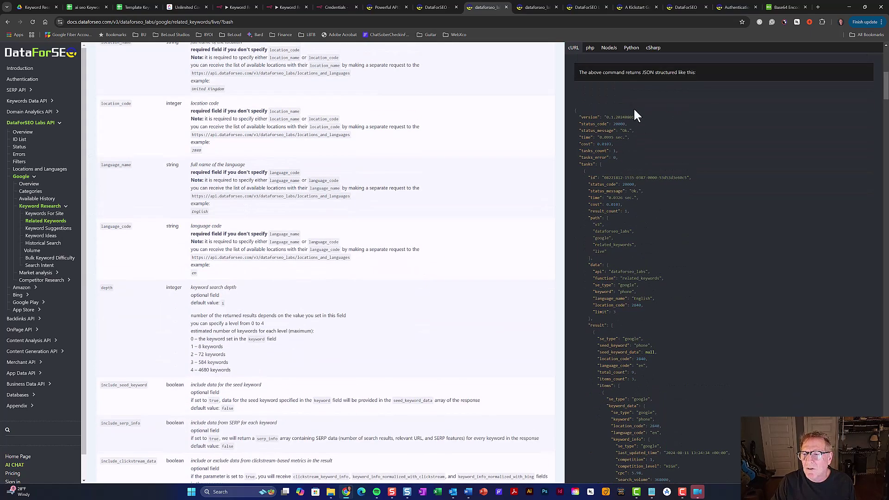
scroll(667, 220, "down", 2)
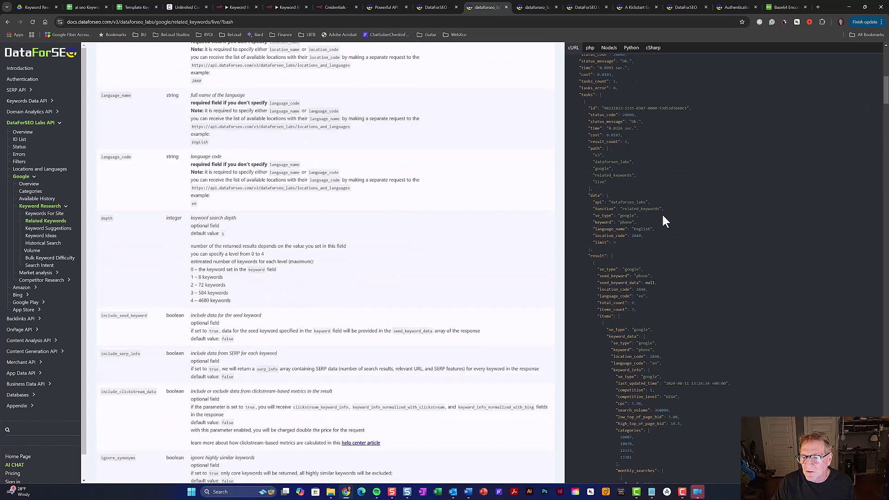
scroll(663, 213, "down", 7)
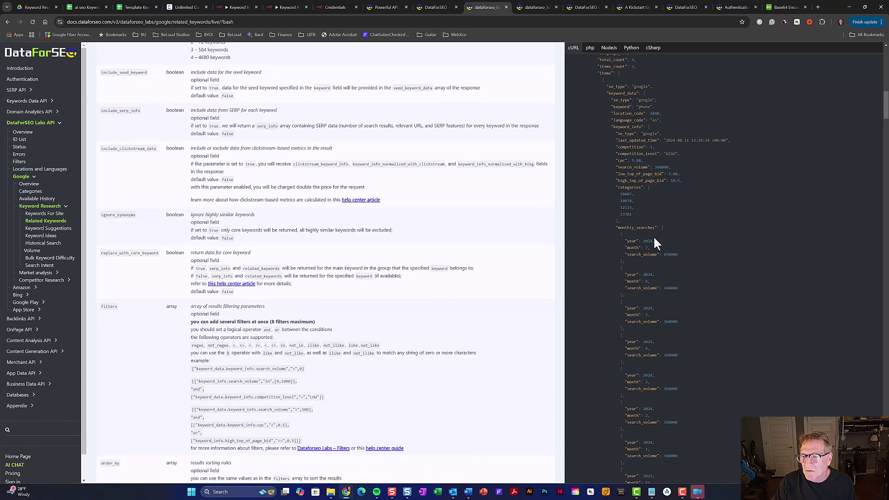
scroll(687, 258, "down", 7)
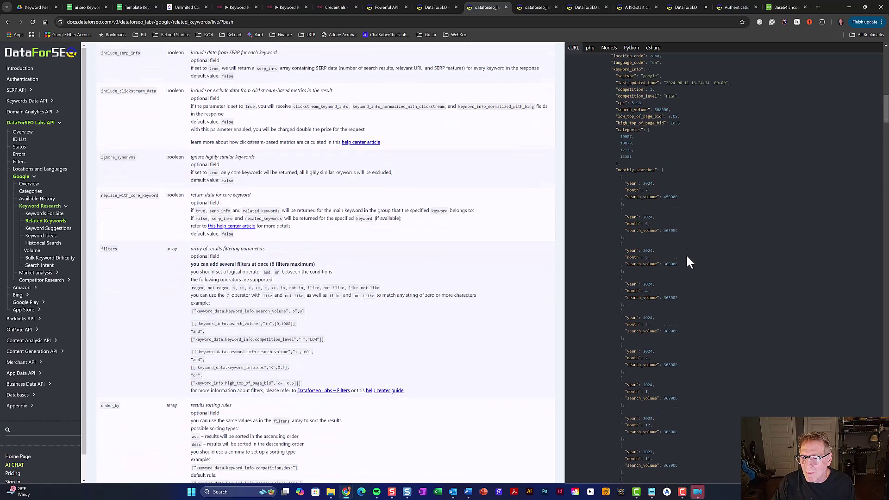
scroll(687, 257, "down", 10)
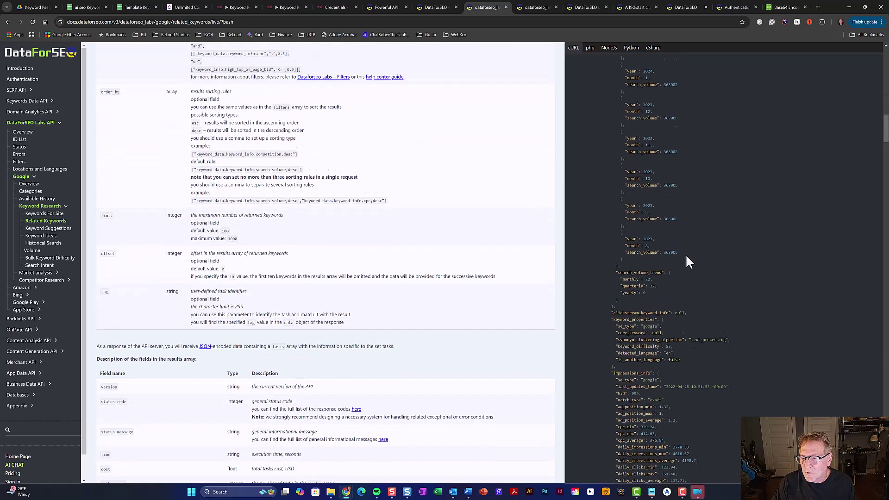
scroll(687, 258, "down", 4)
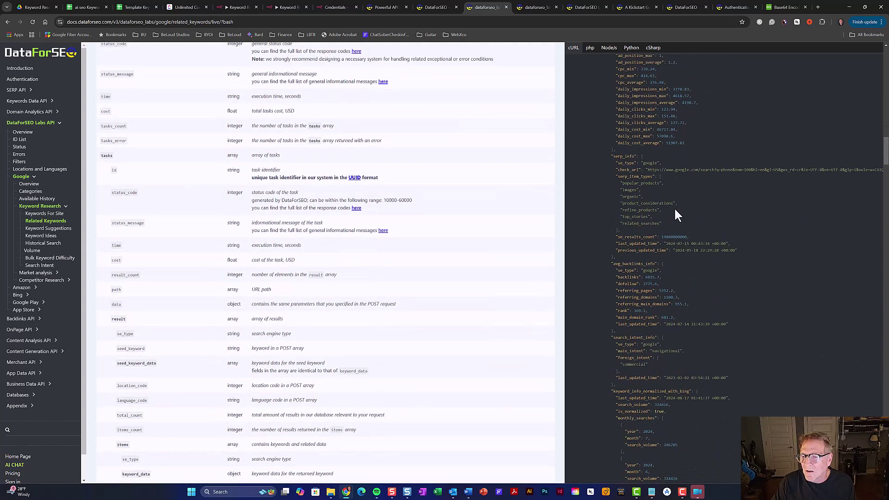
- Examine the monthly search data in the Related Keywords sample response, and compare it with the Related KWs API Request node's output in n8n
scroll(699, 274, "down", 5)
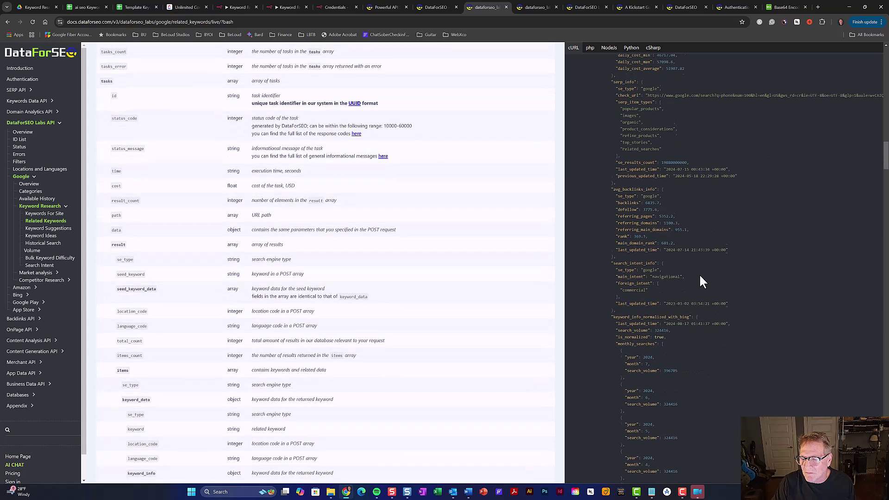
scroll(699, 273, "down", 5)
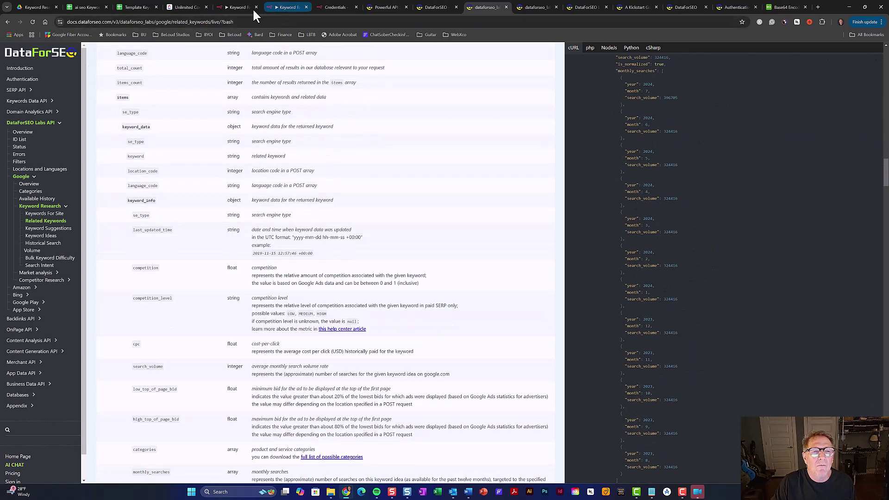
left_click(234, 7)
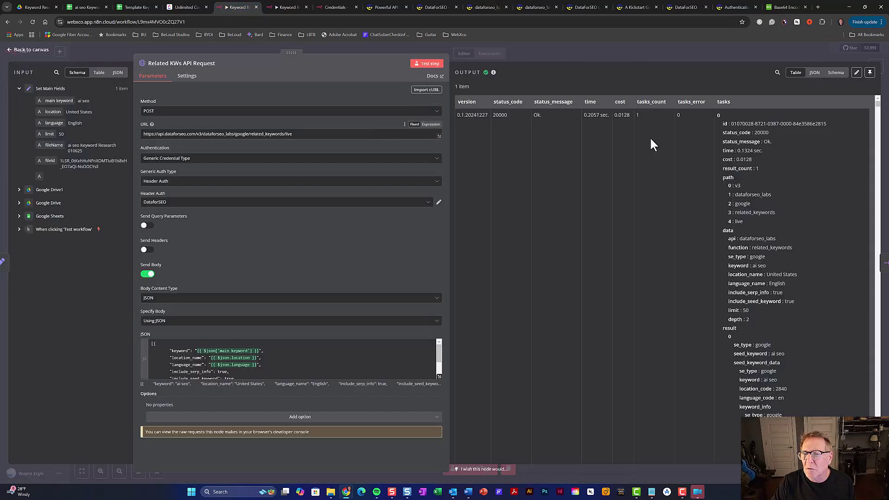
left_click(570, 54)
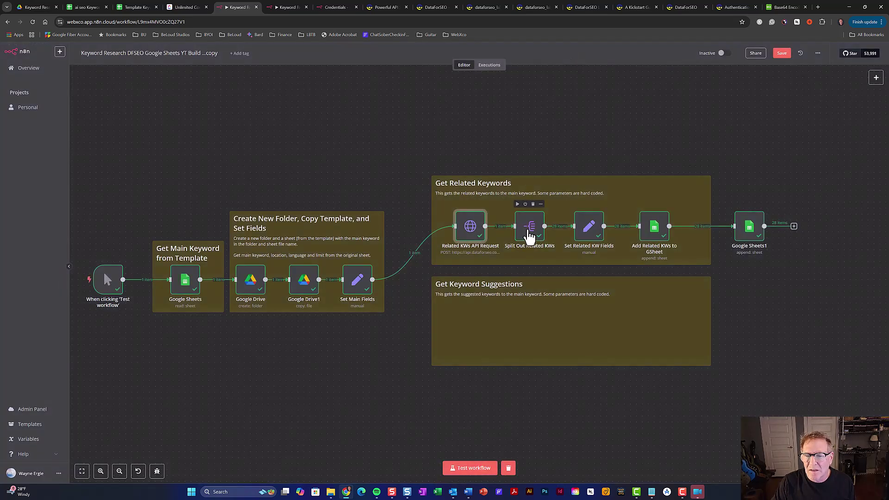
- Inspect the Split Out Related KWs node's field to split out and the field mappings of the Set Related KW Fields node
double_click(529, 236)
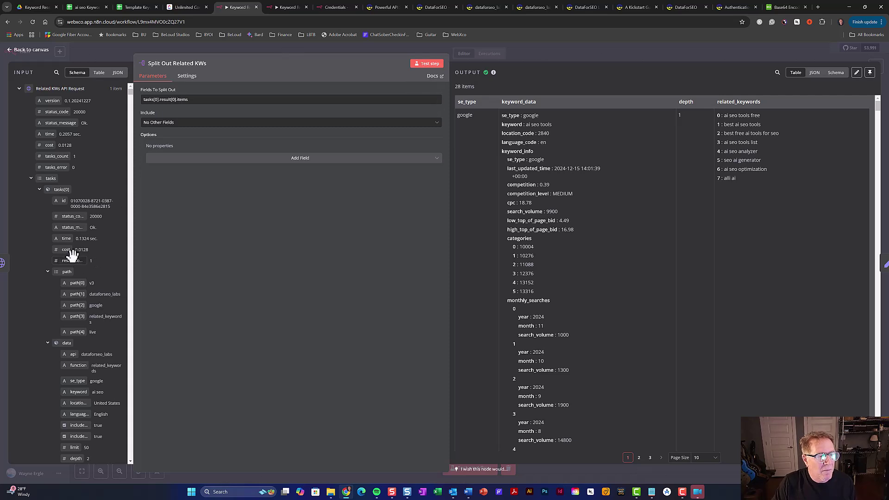
scroll(73, 255, "down", 3)
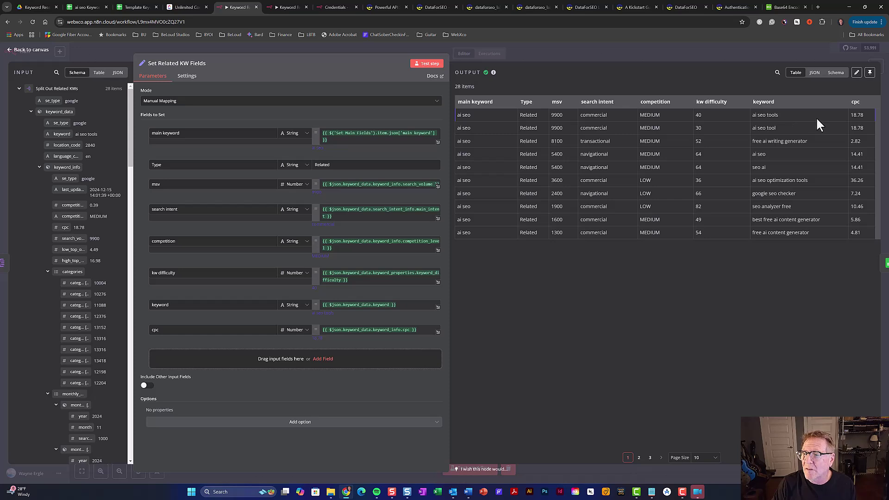
left_click(546, 56)
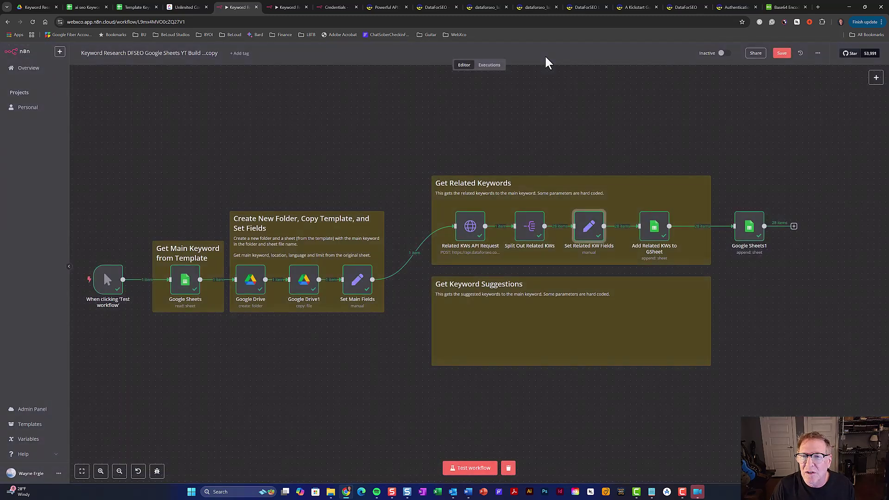
- Inspect the Add Related KWs to GSheet node and view the Related Keywords sheet of the ai seo Keyword Research 010625 spreadsheet
left_click(662, 240)
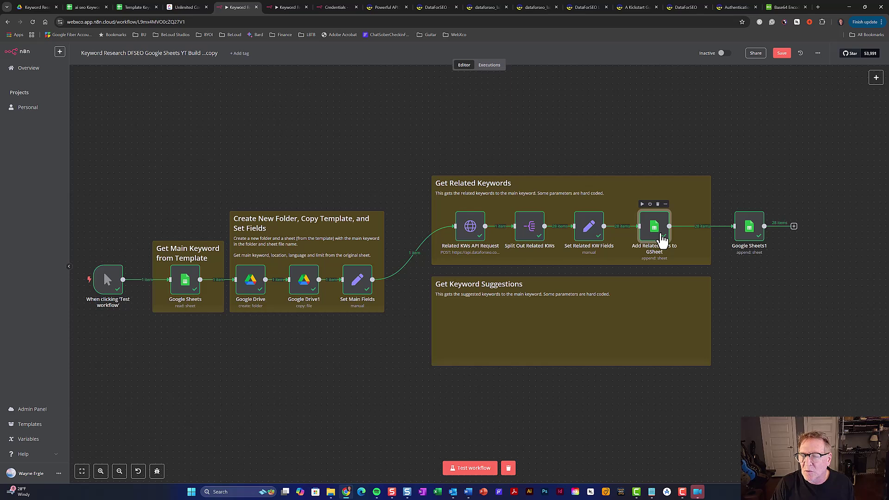
double_click(662, 240)
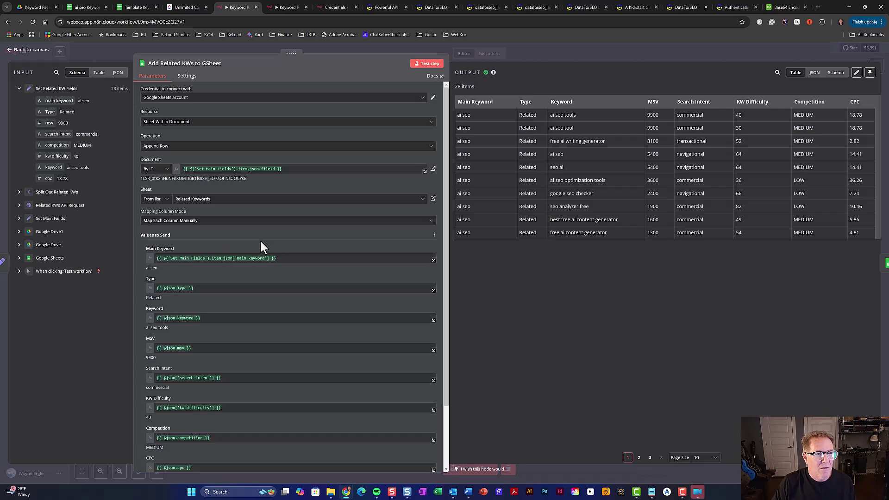
left_click(93, 10)
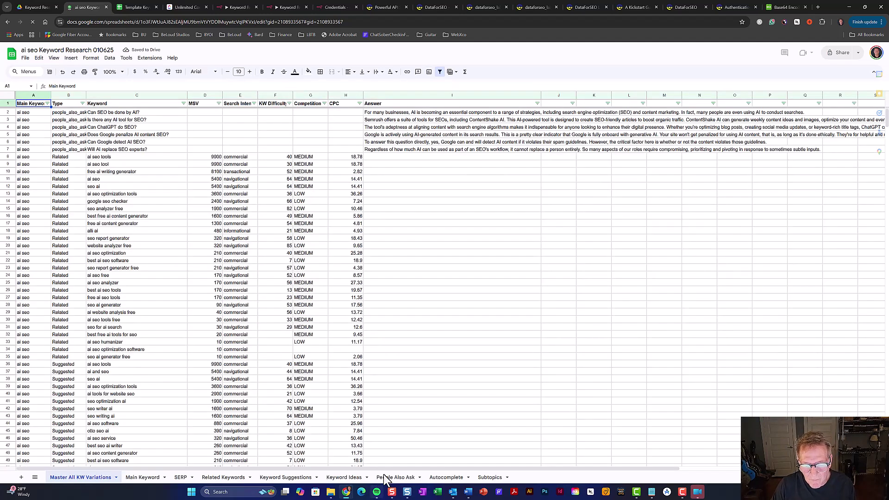
left_click(224, 478)
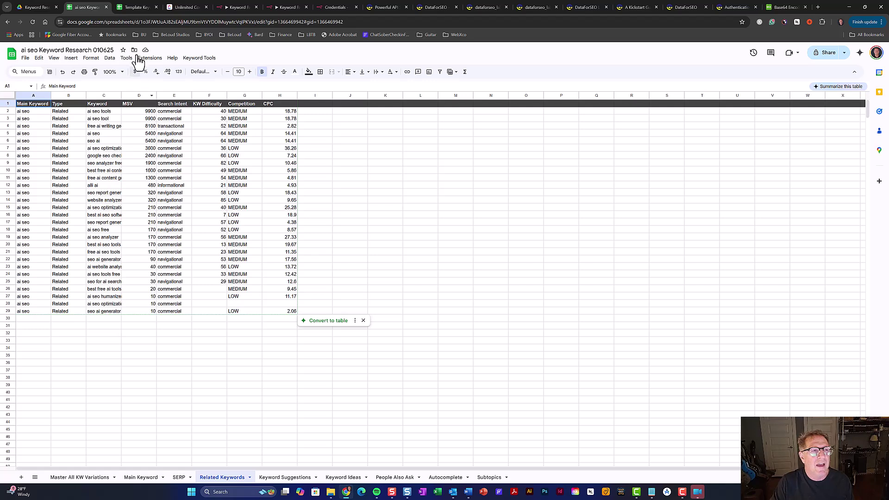
left_click(234, 7)
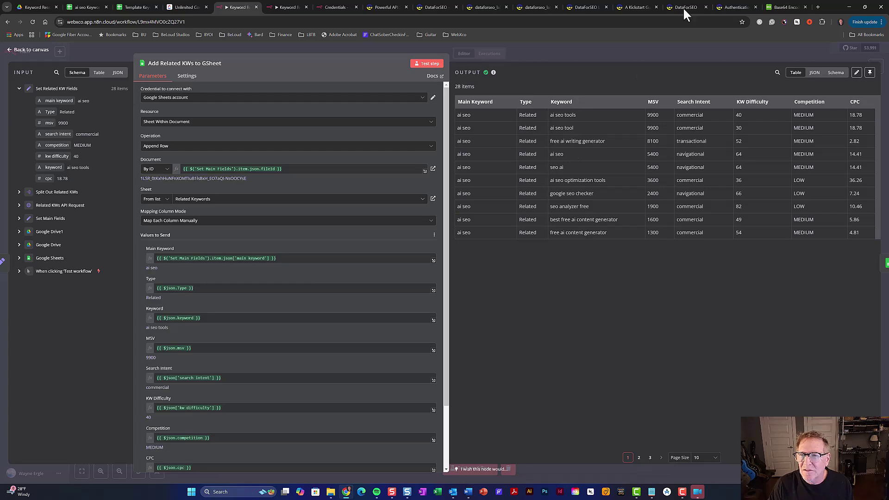
left_click(681, 52)
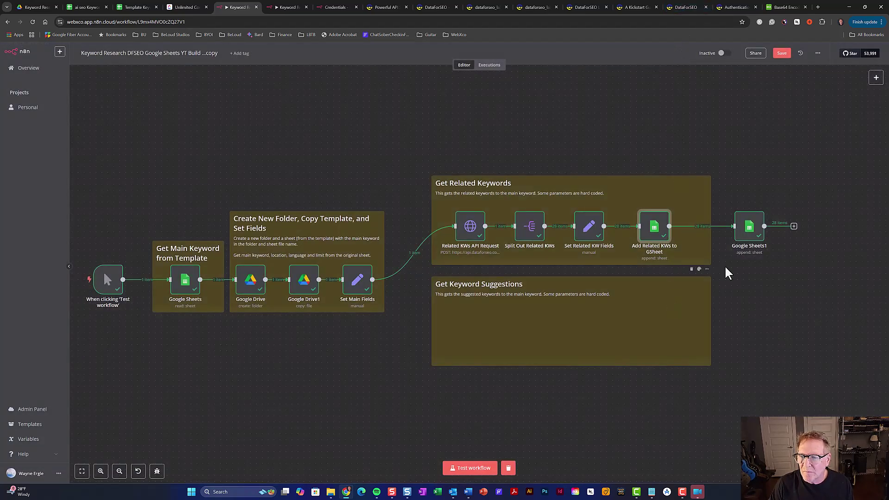
- Inspect the Google Sheets1 node that appends the related keywords to the Master All KW Variations sheet
left_click(747, 241)
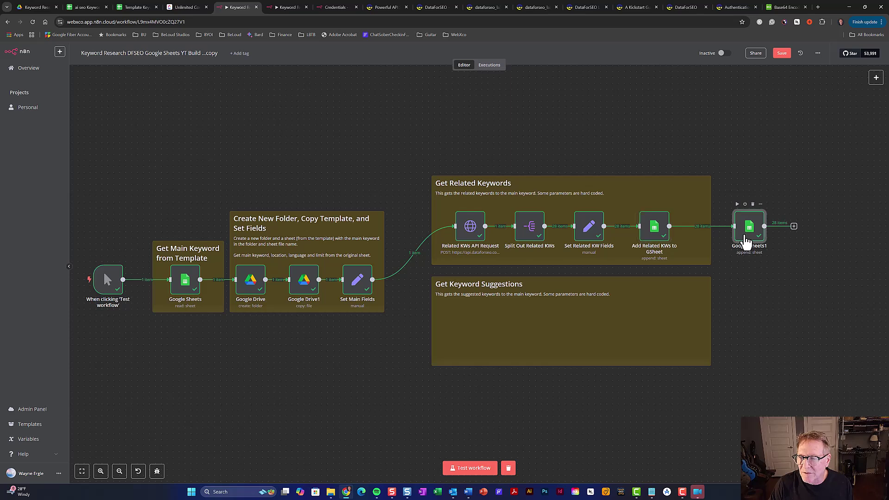
double_click(746, 241)
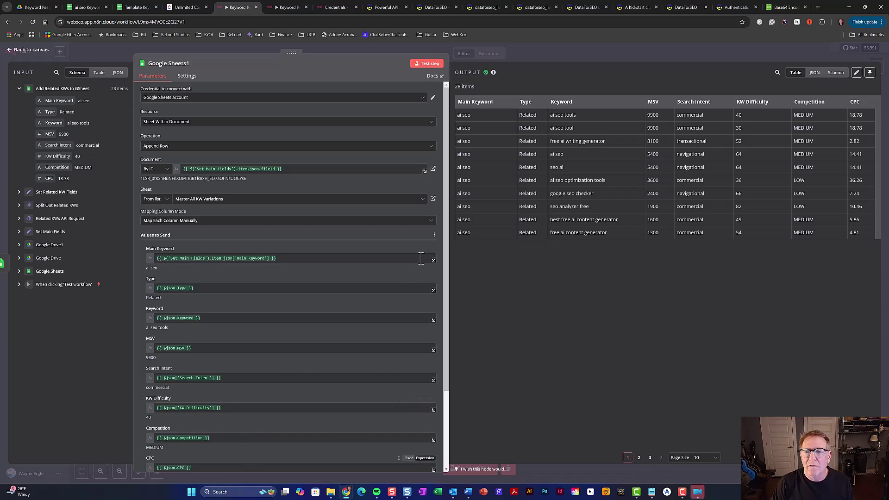
left_click(677, 51)
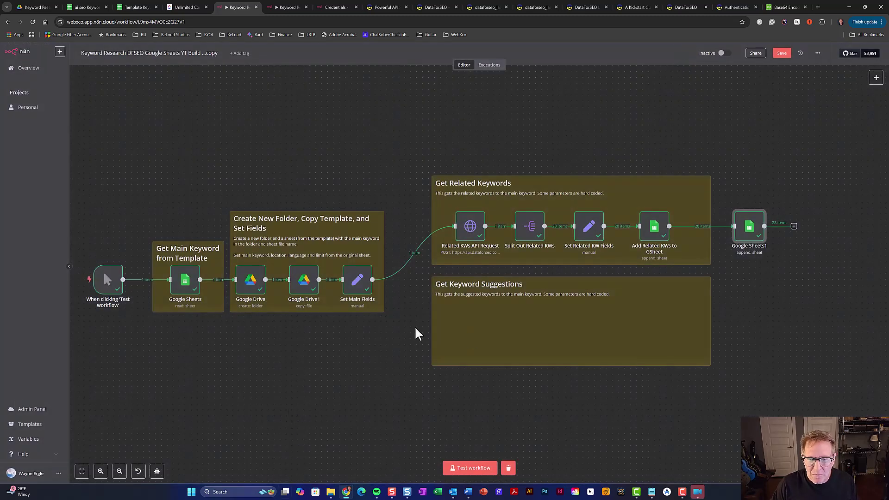
- Add an HTTP Request node after Set Main Fields and place it inside the Get Keyword Suggestions note
left_click(363, 297)
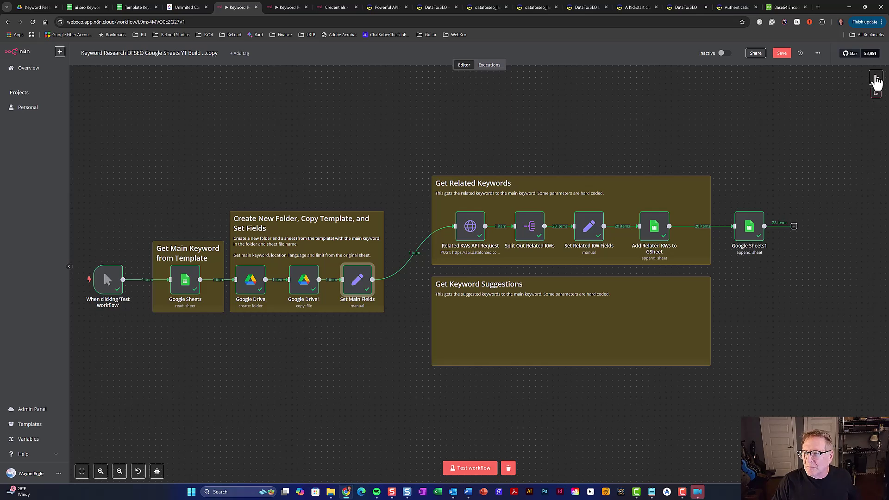
left_click(875, 78)
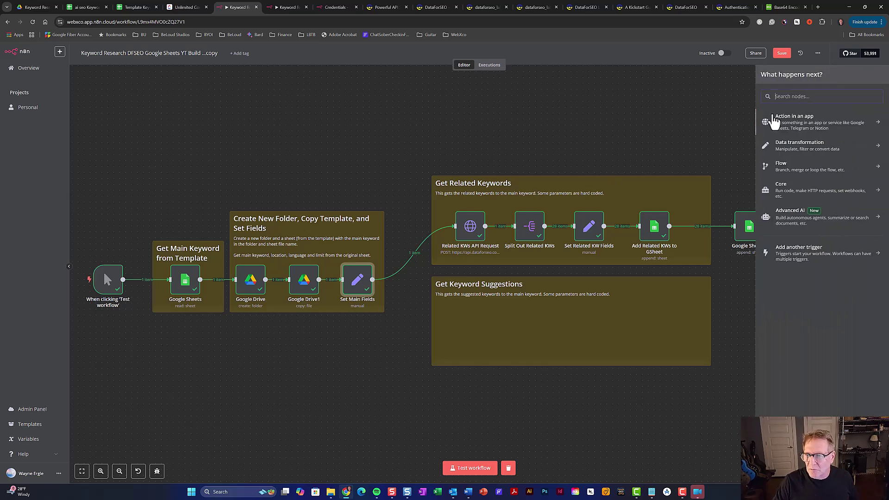
type("http")
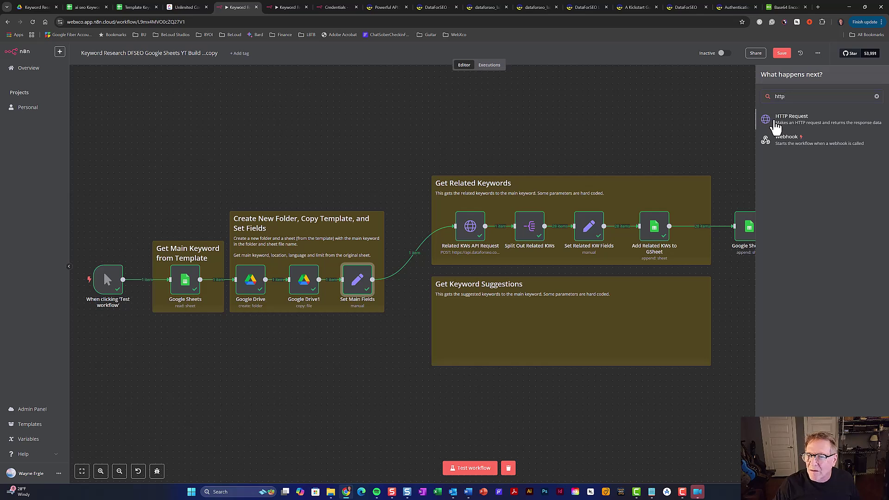
left_click(775, 122)
left_click(553, 53)
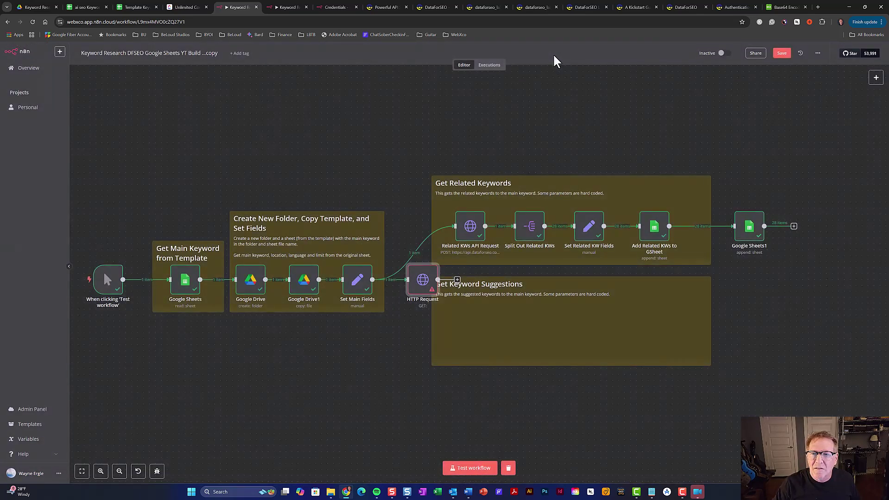
left_click_drag(424, 284, 471, 334)
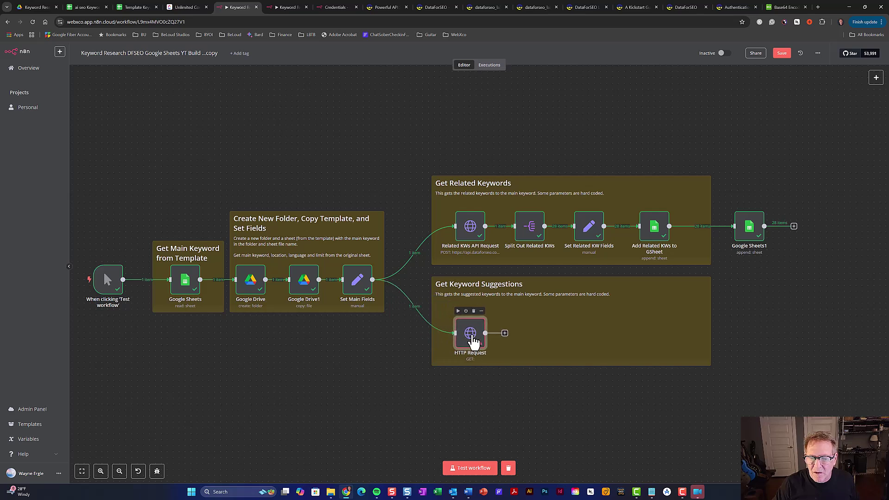
double_click(472, 340)
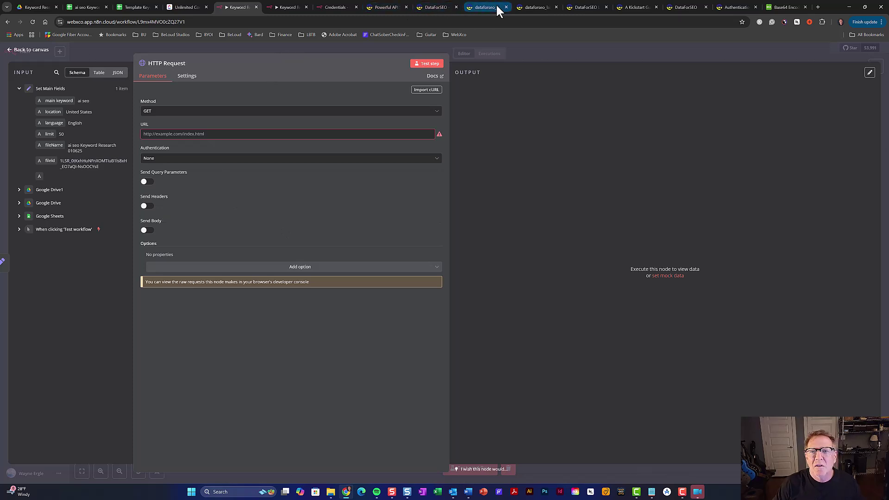
left_click(530, 7)
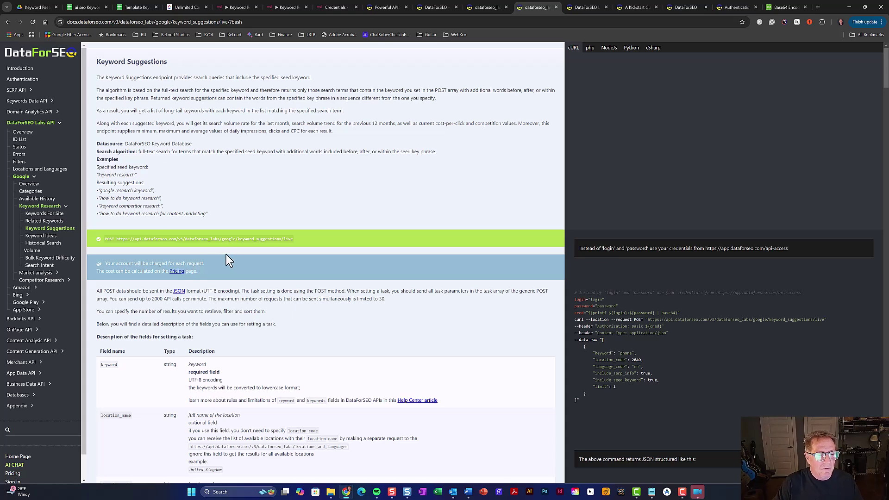
left_click_drag(292, 239, 115, 242)
key("ctrl+c")
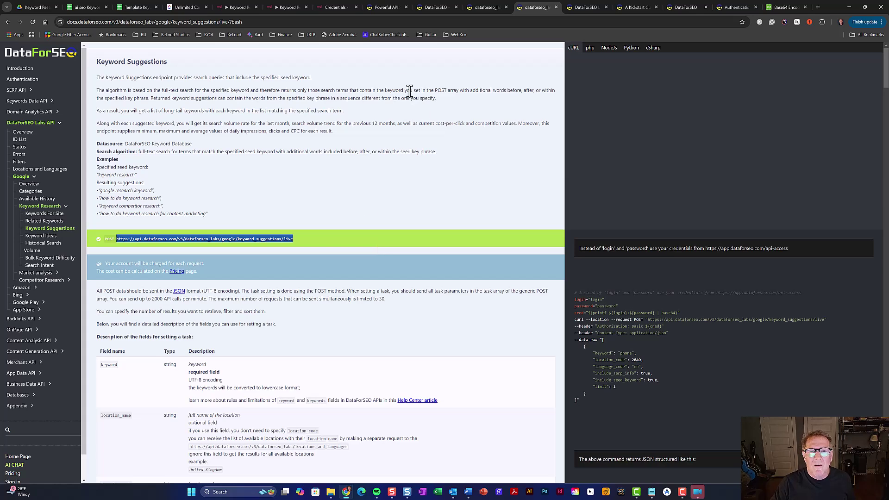
left_click(240, 7)
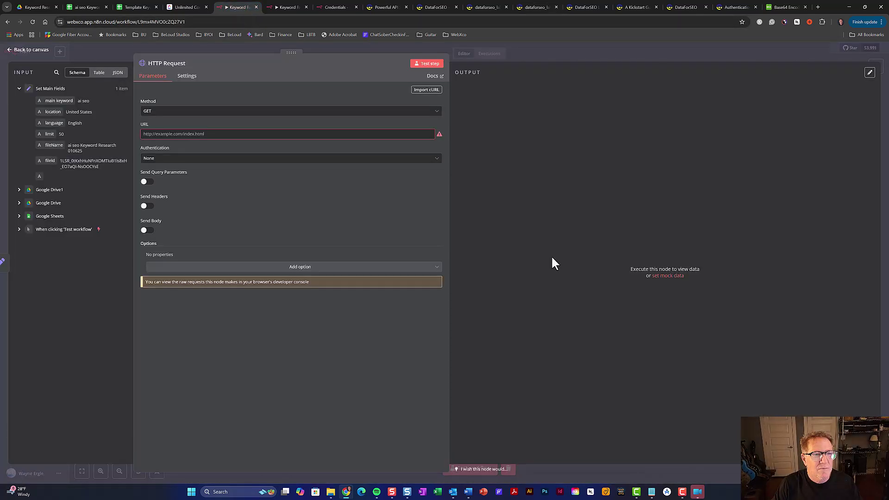
left_click(214, 134)
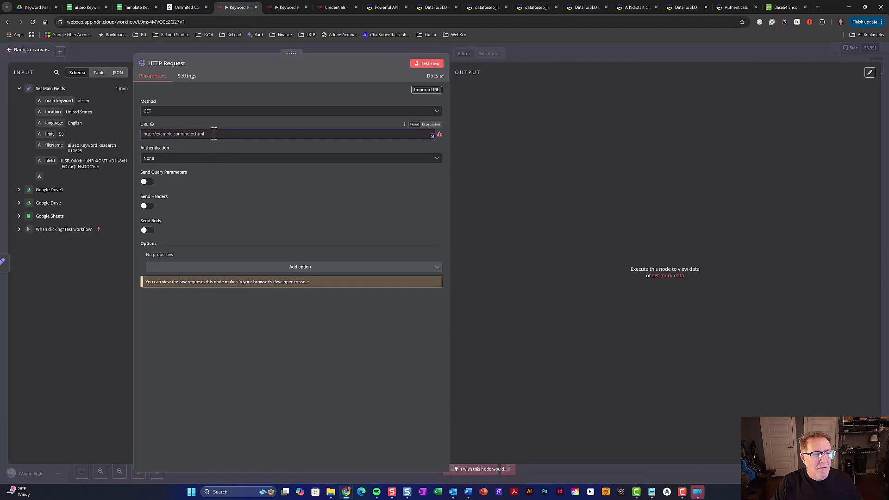
key("ctrl+v")
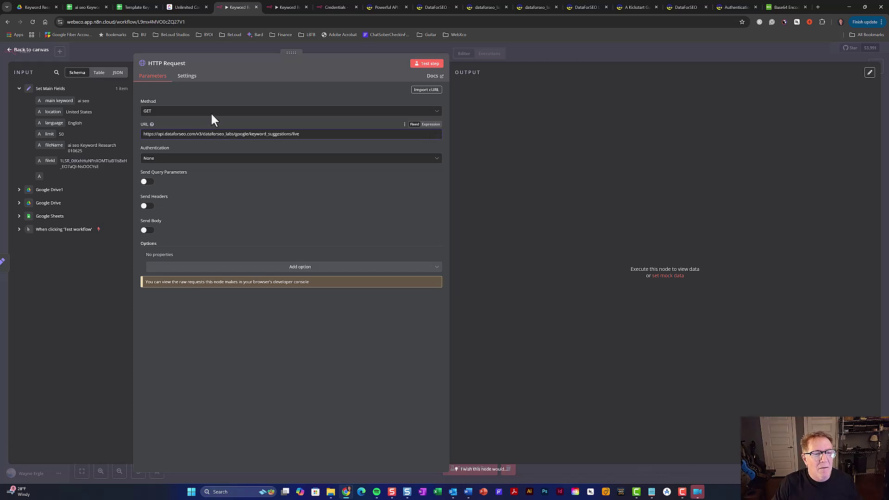
- Set the request method to POST and the authentication to Generic Credential Type with Header Auth, using the DataforSEO credential
left_click(211, 111)
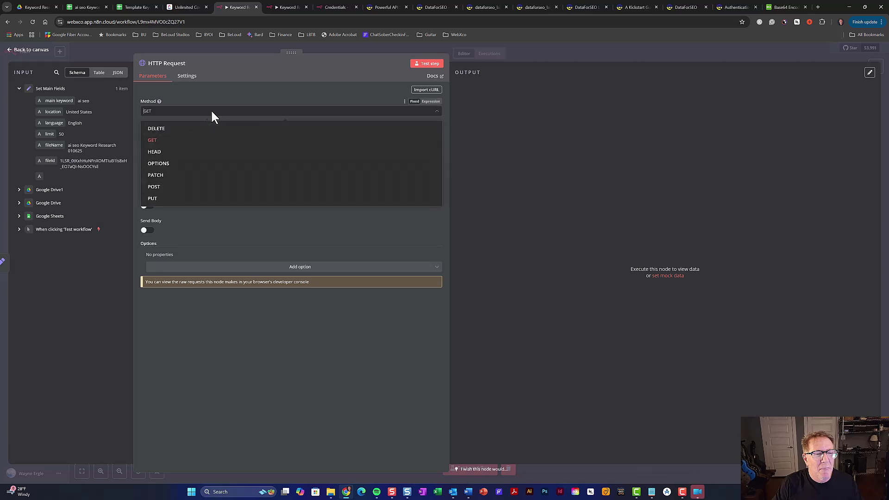
left_click(211, 189)
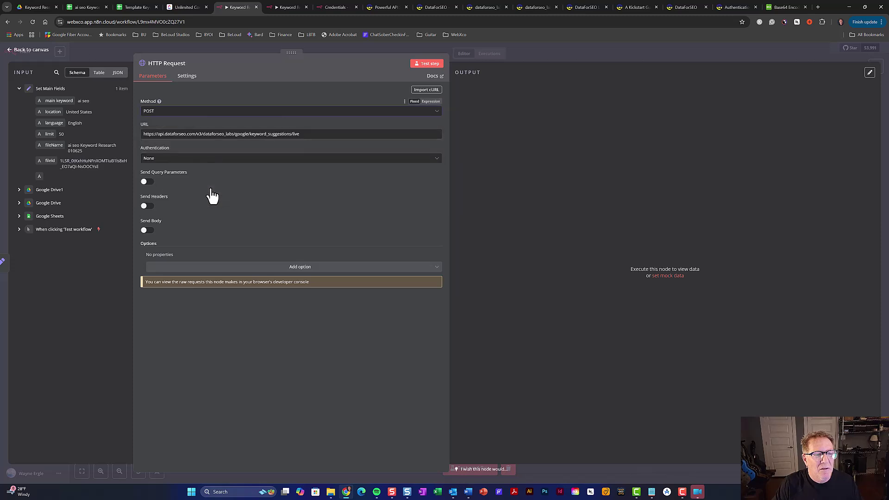
left_click(250, 160)
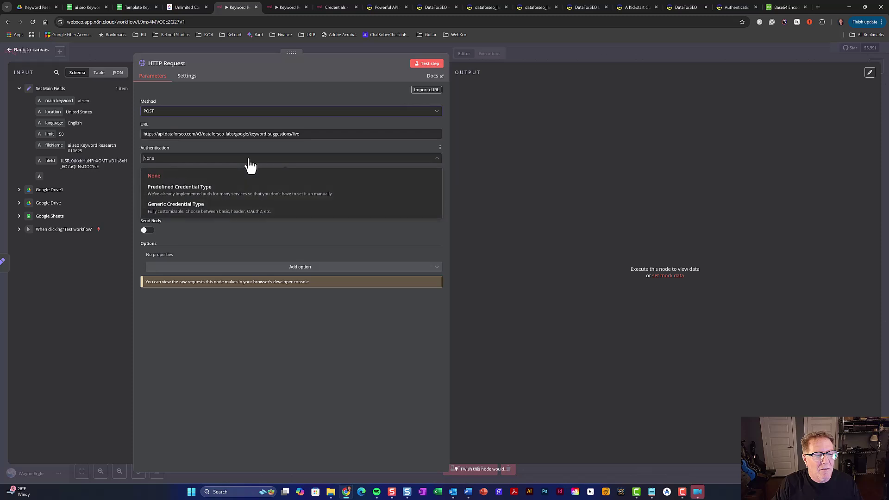
left_click(249, 212)
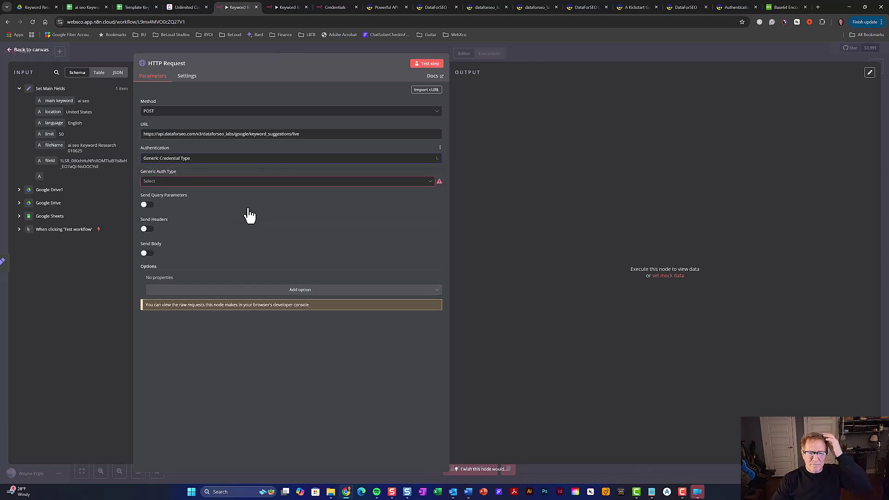
left_click(255, 183)
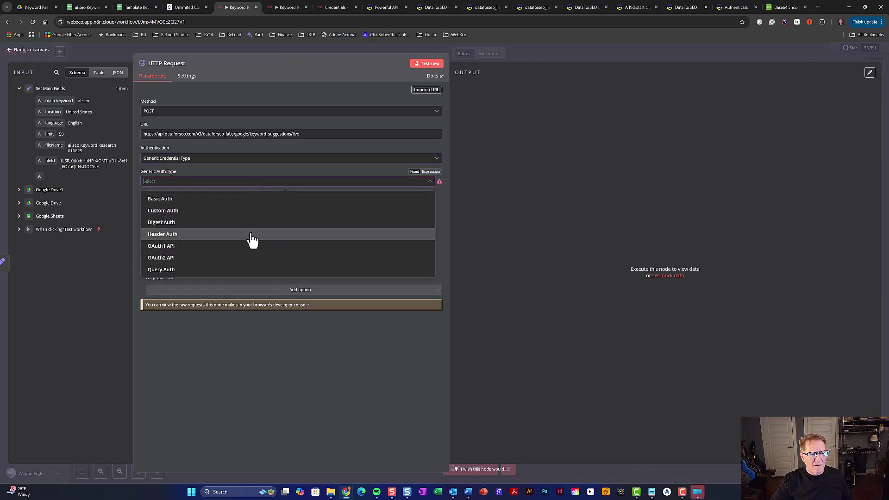
left_click(252, 237)
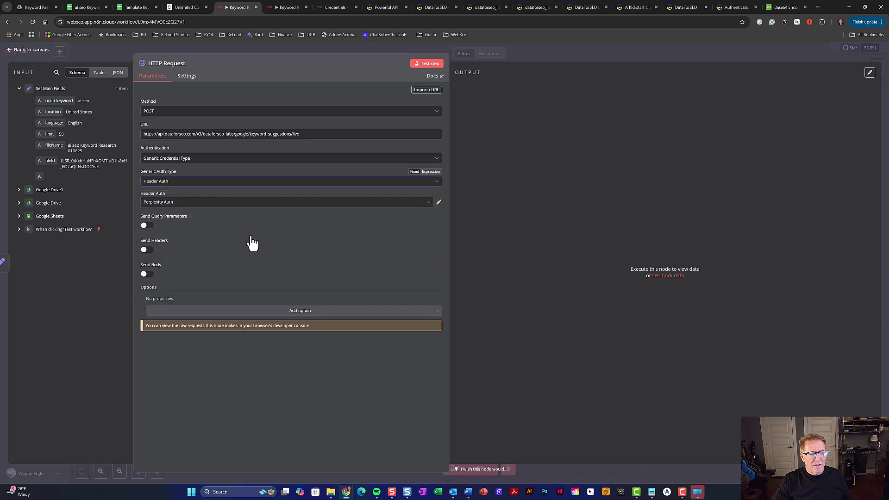
left_click(274, 204)
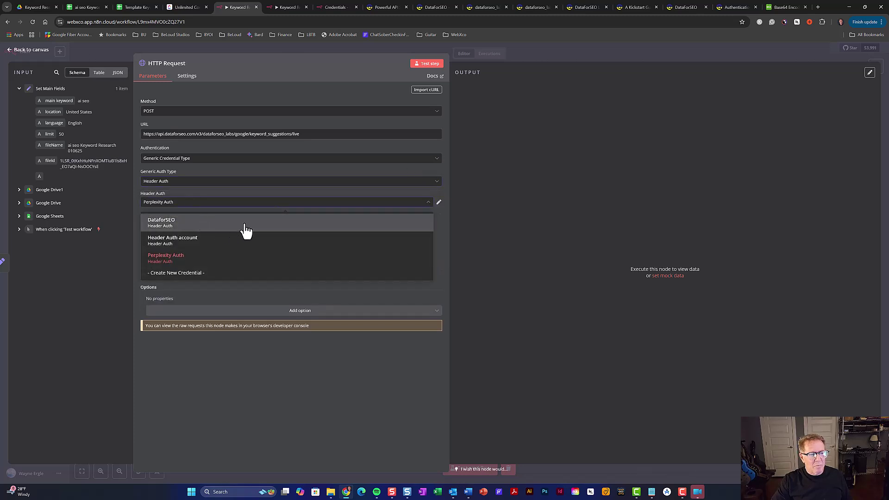
left_click(267, 229)
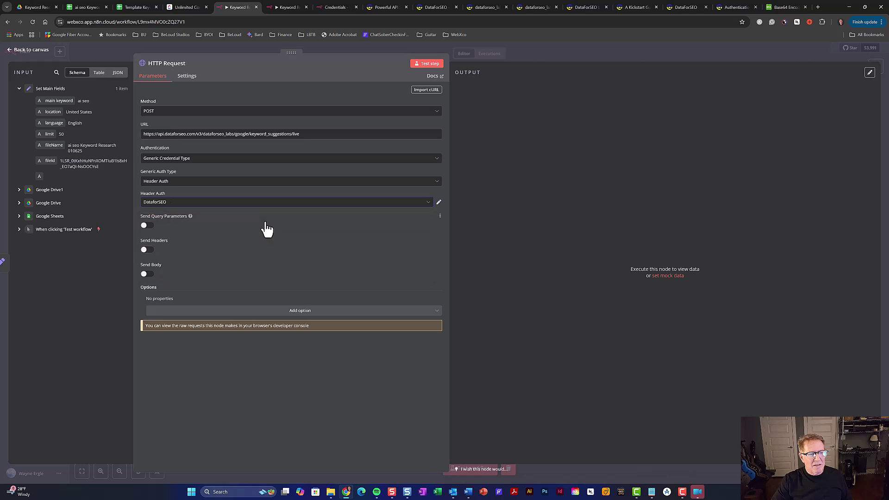
- Enable sending a body in the HTTP Request node, with JSON content specified using JSON
left_click(150, 274)
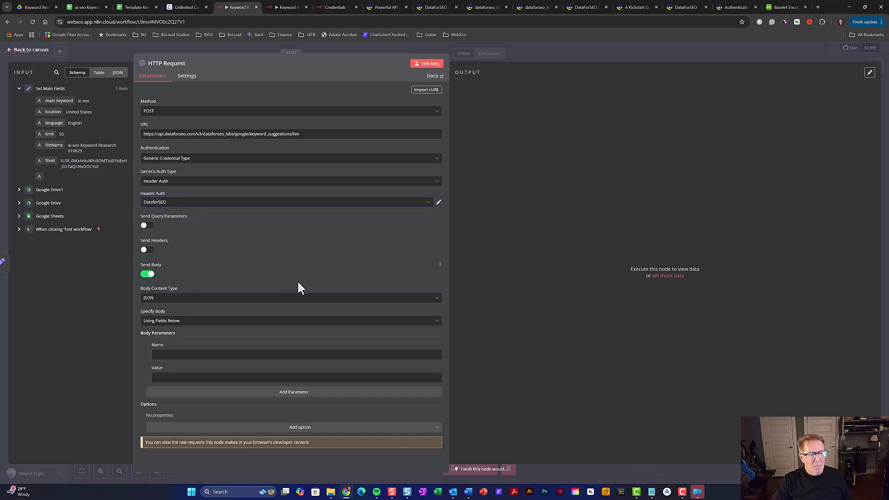
left_click(306, 326)
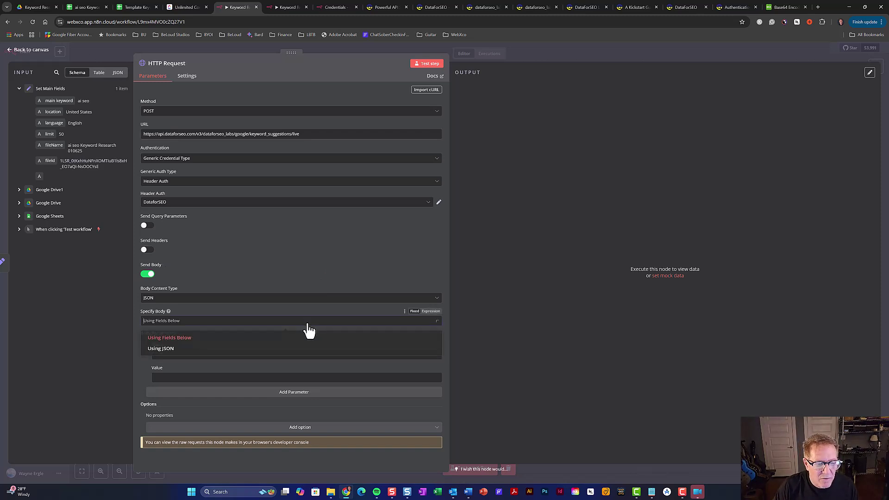
left_click(298, 351)
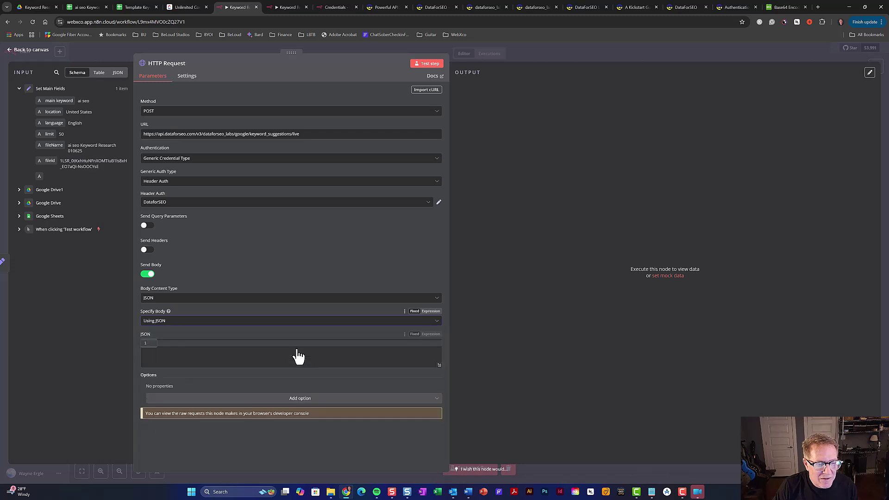
- Copy the prepared request array from Notepad, with keyword, location_name, language_name, include_serp_info, include_seed_keyword, limit and ignore_synonyms, into the node's JSON body
left_click(439, 366)
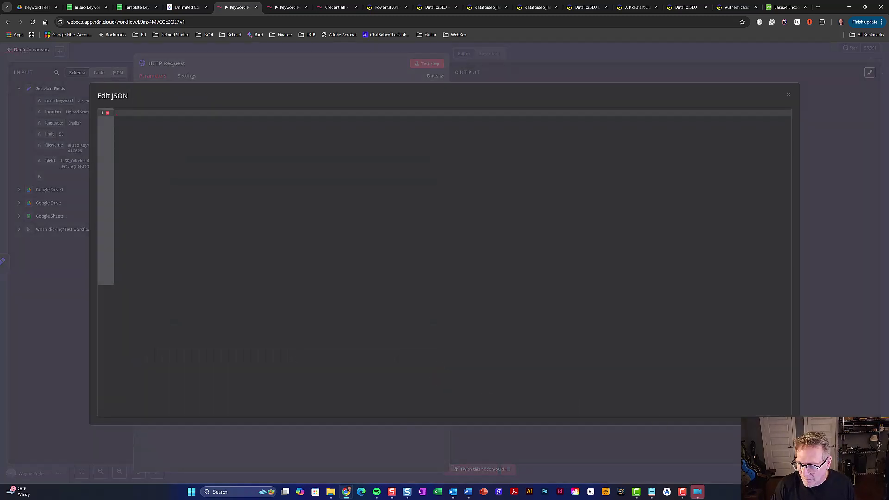
left_click(653, 494)
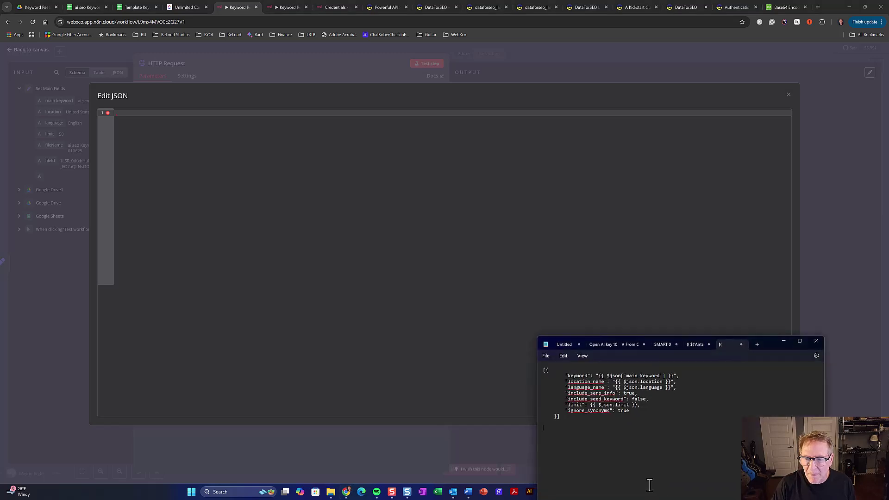
left_click_drag(567, 421, 532, 368)
key("ctrl+c")
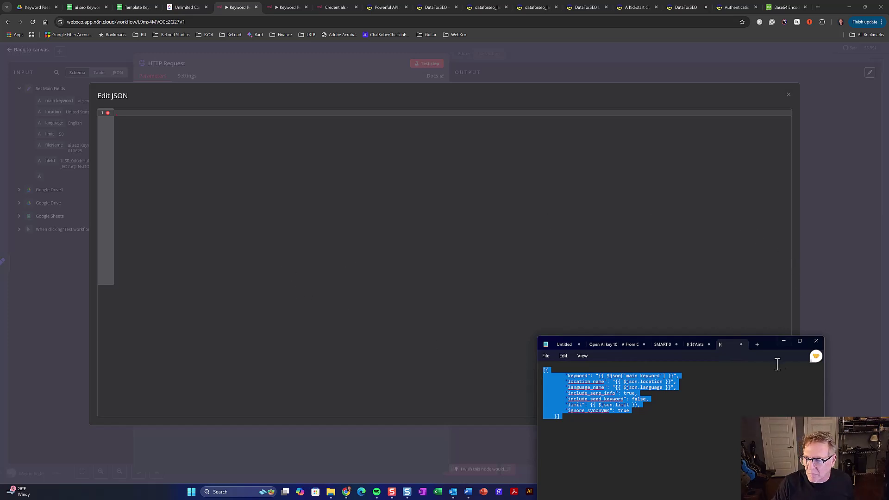
left_click(783, 342)
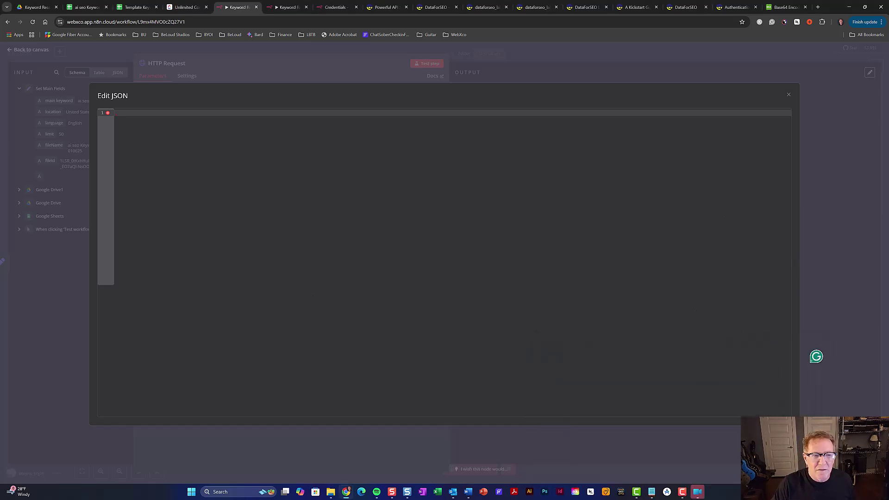
left_click(126, 113)
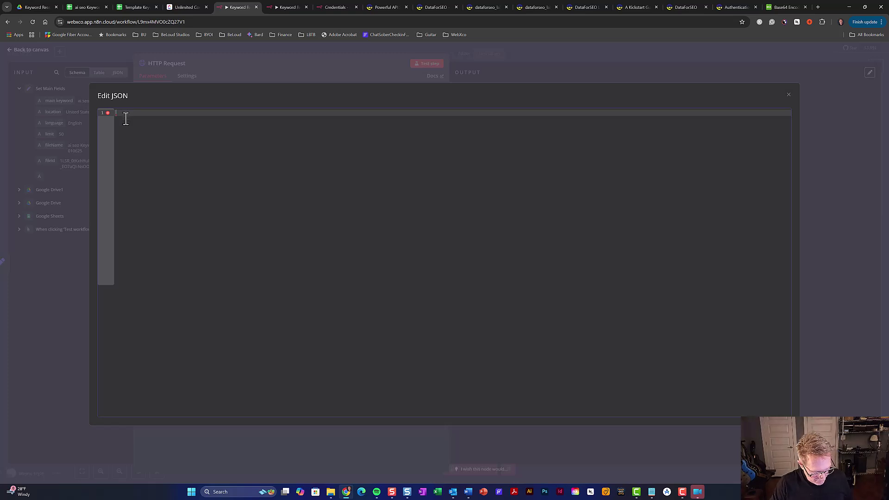
key("ctrl+v")
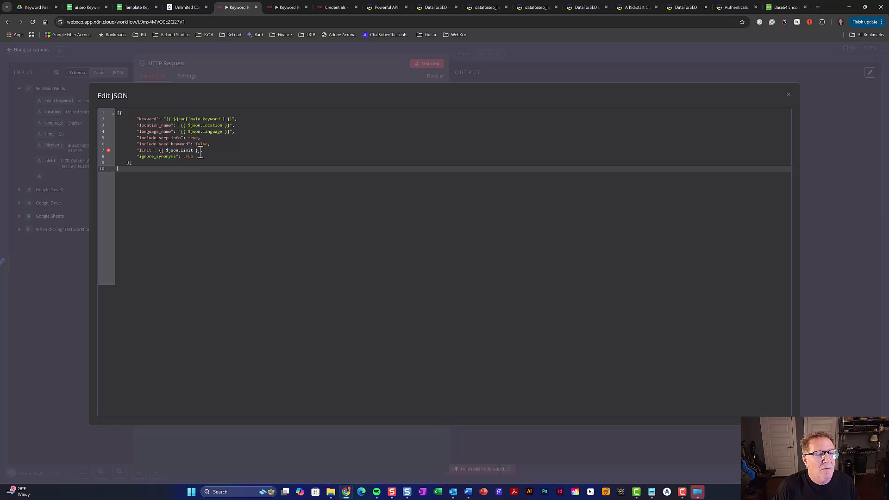
- Make the JSON body an expression and replace the limit value with the limit field mapped from Set Main Fields
key("Escape")
left_click_drag(244, 381, 201, 380)
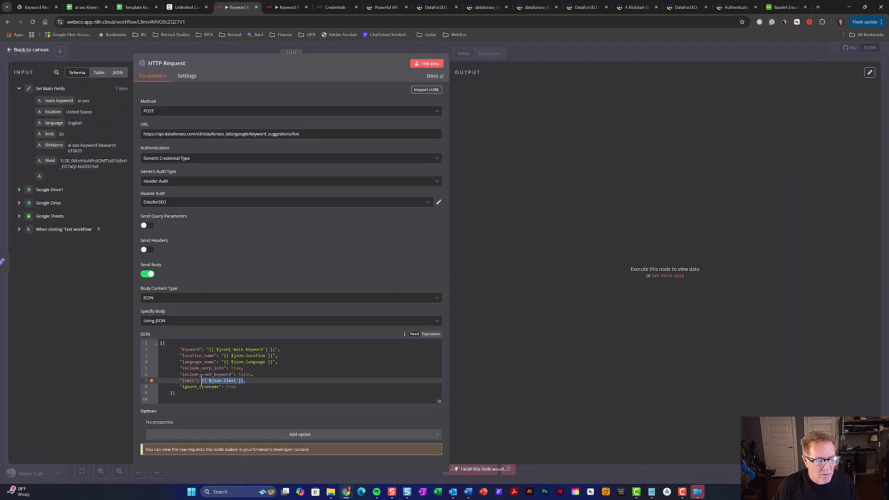
key("BackSpace")
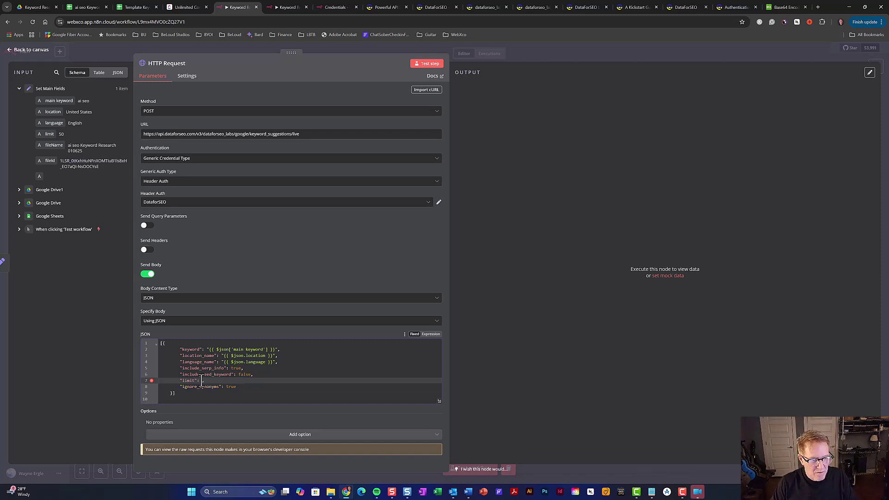
left_click(432, 335)
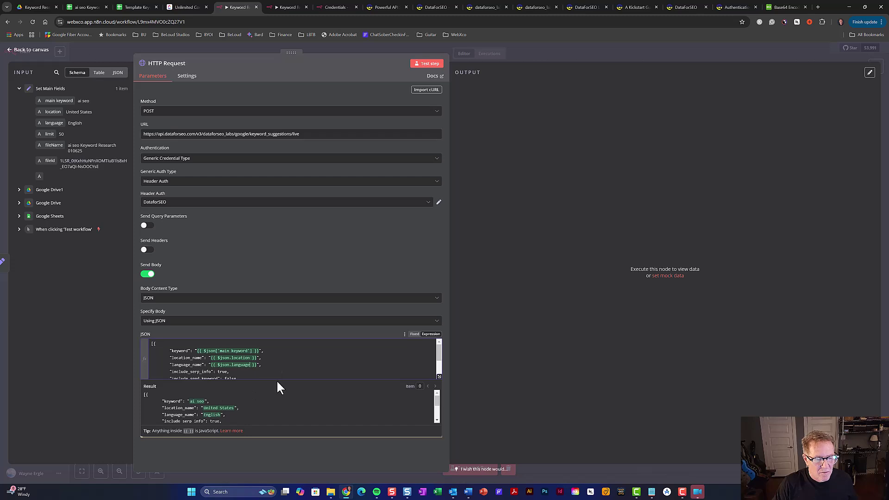
left_click(438, 377)
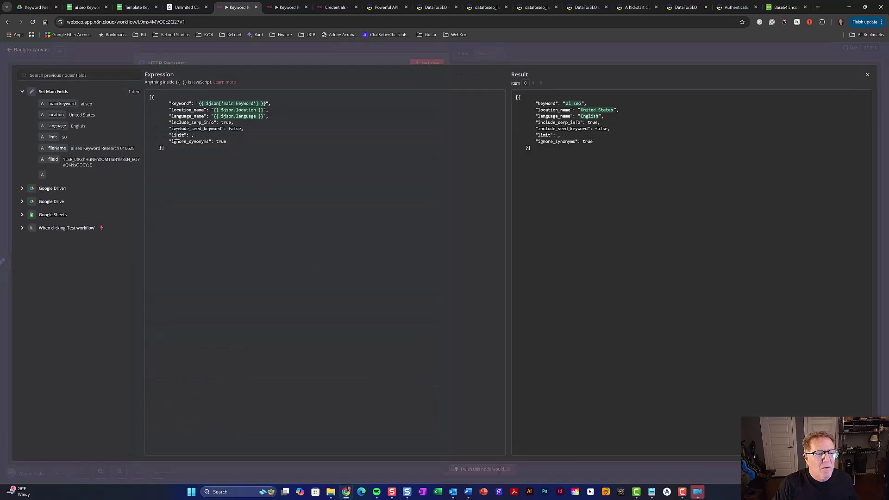
left_click_drag(44, 136, 192, 137)
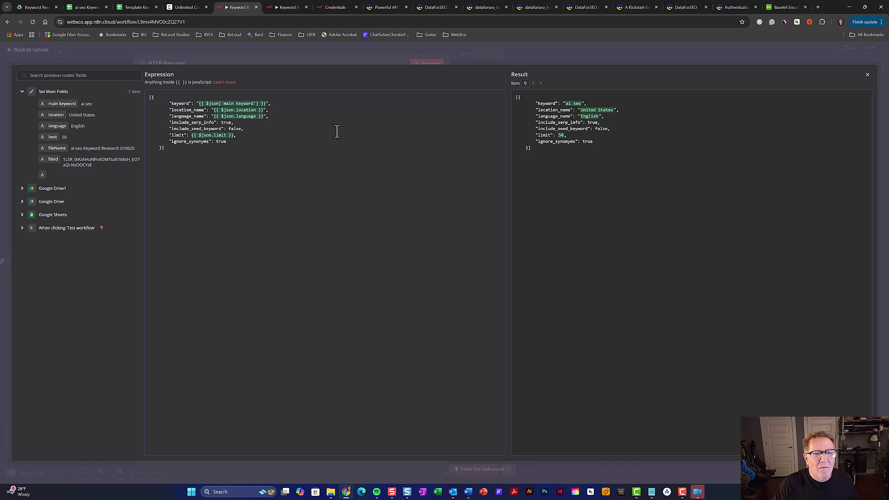
left_click(867, 75)
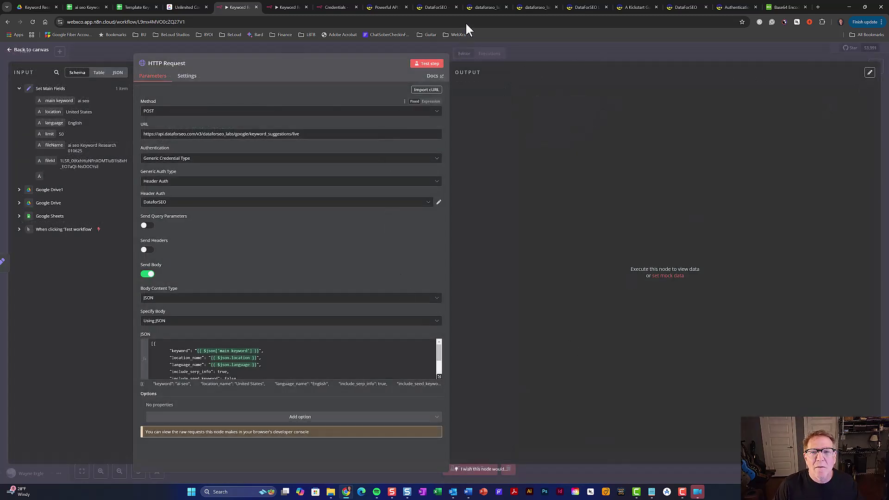
- Check the Keyword Suggestions documentation page and test the HTTP Request node
left_click(533, 6)
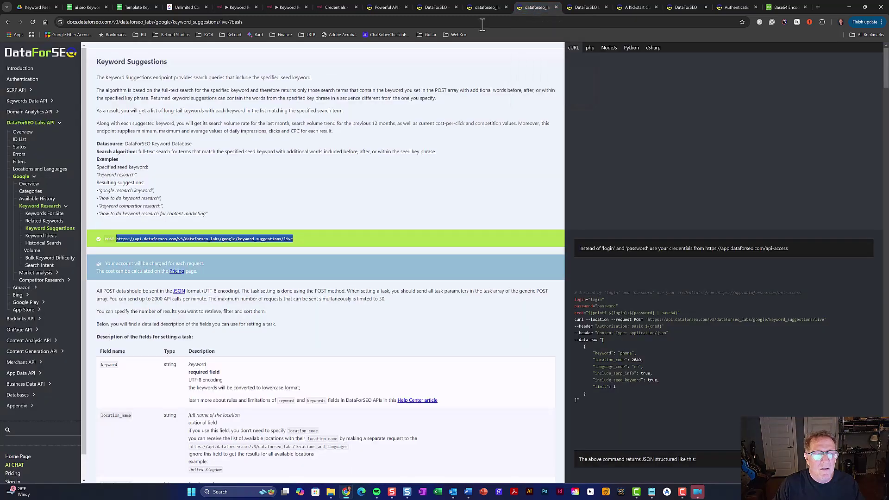
left_click(193, 260)
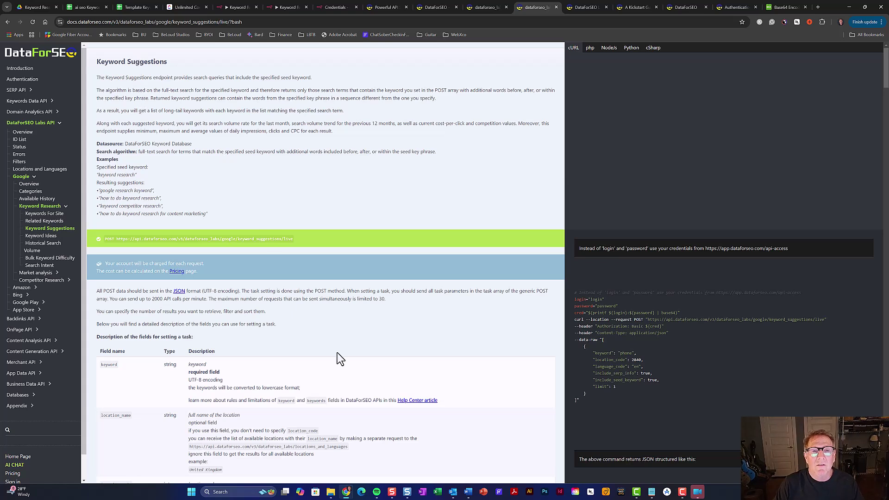
left_click(244, 8)
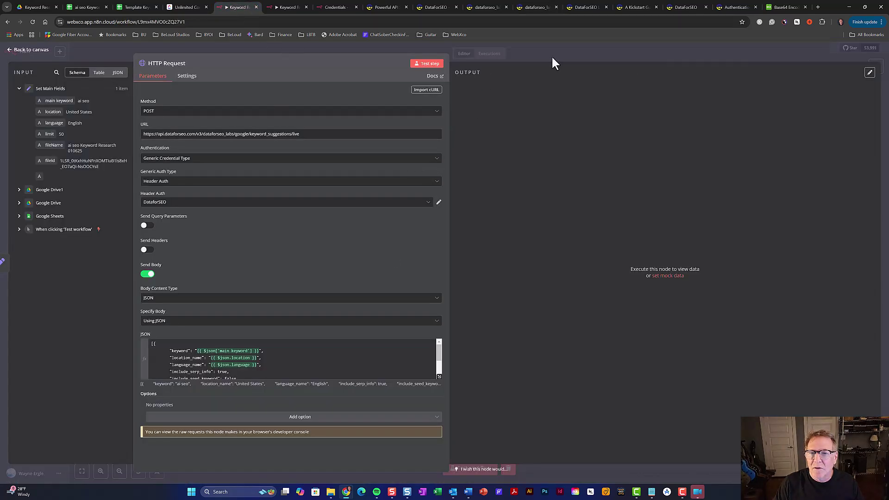
left_click(436, 65)
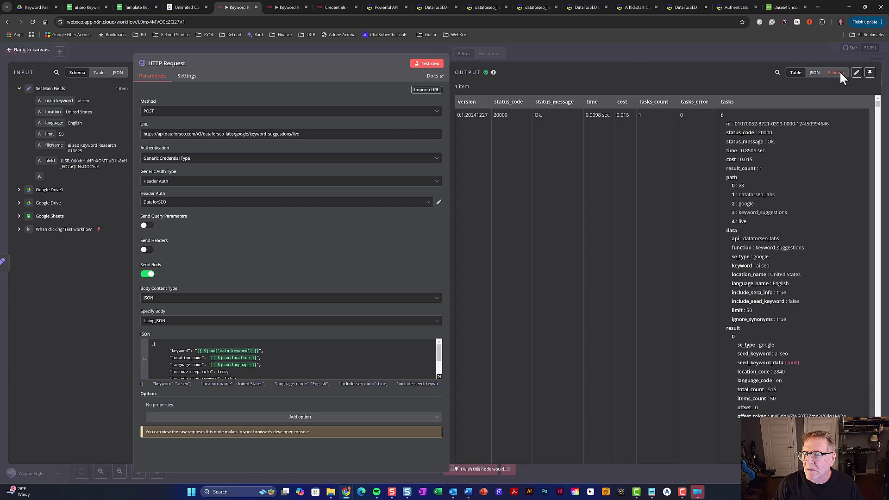
key("Escape")
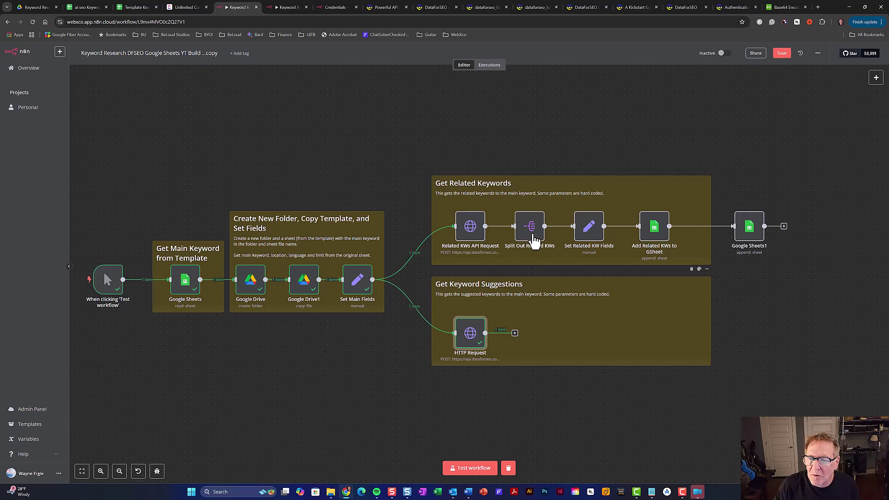
- Duplicate the Split Out Related KWs node and place the copy after HTTP Request in the Get Keyword Suggestions note
left_click(532, 241)
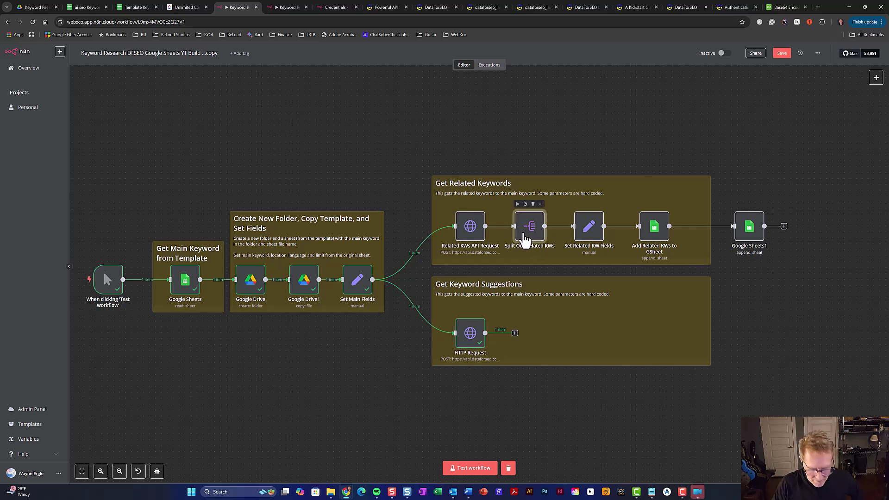
key("ctrl+d")
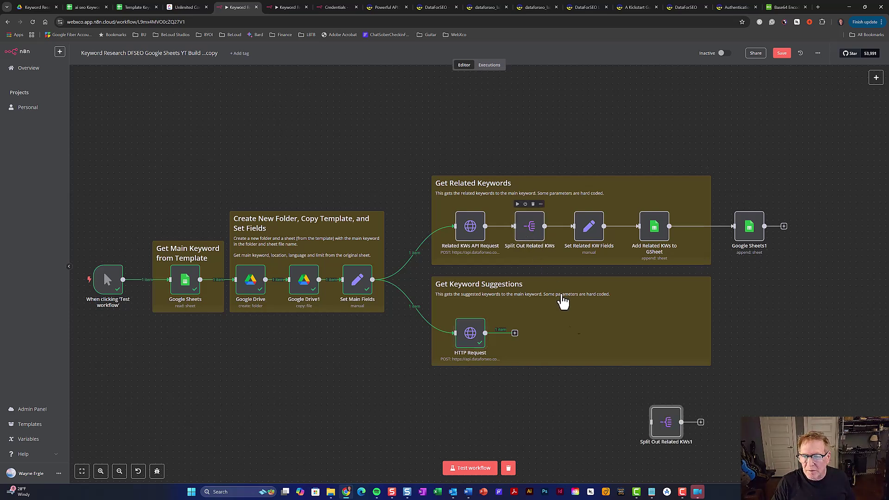
left_click_drag(656, 424, 521, 332)
- Review the input schema of the duplicated Split Out node against tasks[0].result[0].items and test the node
double_click(530, 337)
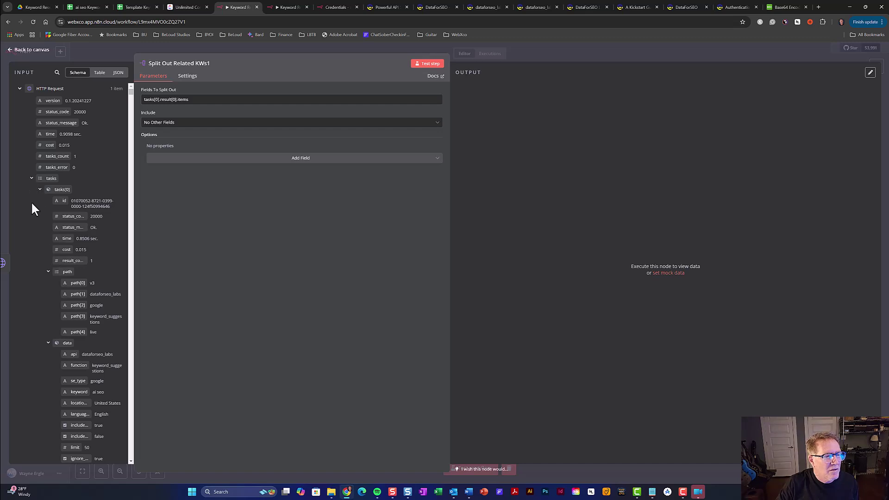
scroll(32, 213, "down", 1)
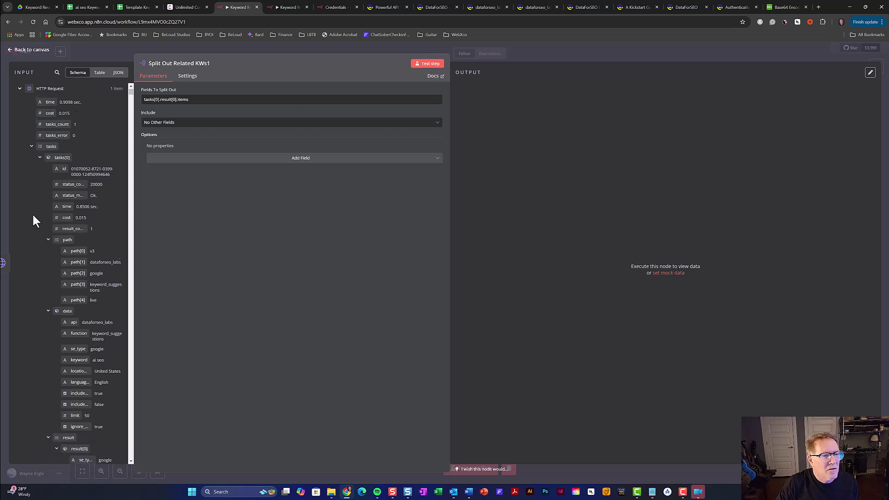
left_click(431, 65)
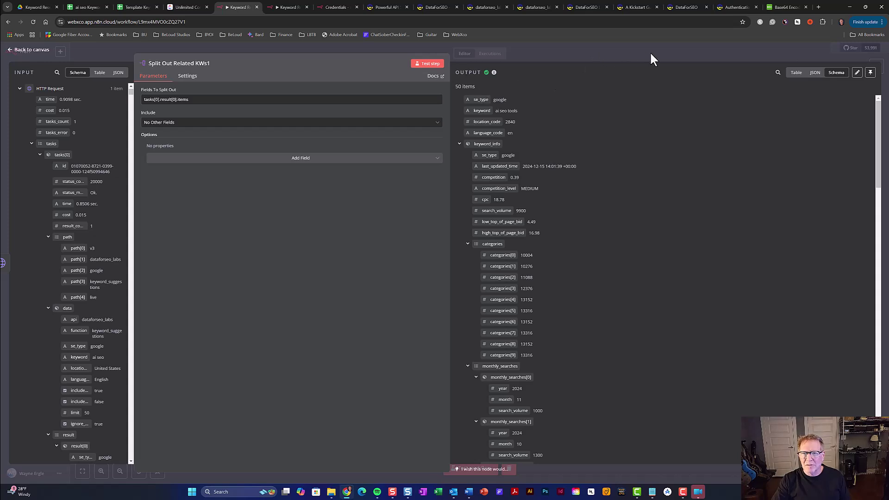
key("Escape")
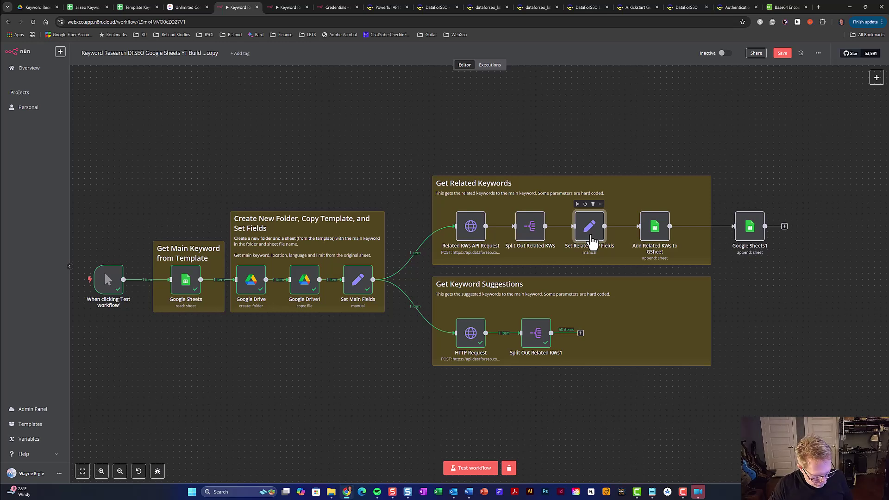
- Duplicate the Set Related KW Fields node and connect the copy after the Split Out node in the Get Keyword Suggestions note
key("ctrl+v")
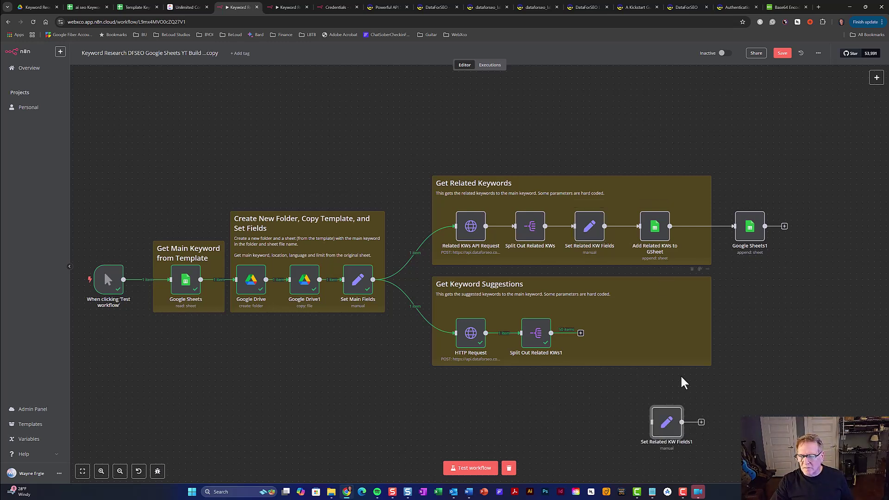
left_click_drag(666, 422, 599, 332)
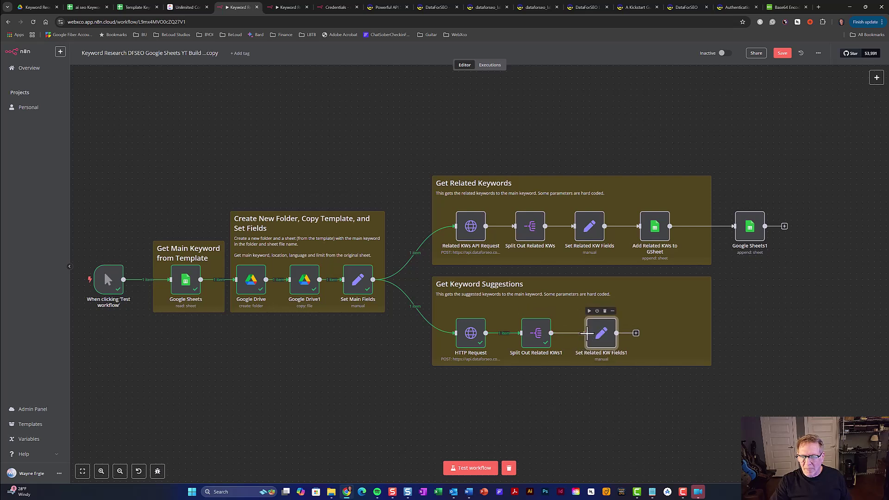
- In the duplicated Set node, set Type to Suggestion and map msv to {{ $json.keyword_info.search_volume_trend.monthly }}
key("Return")
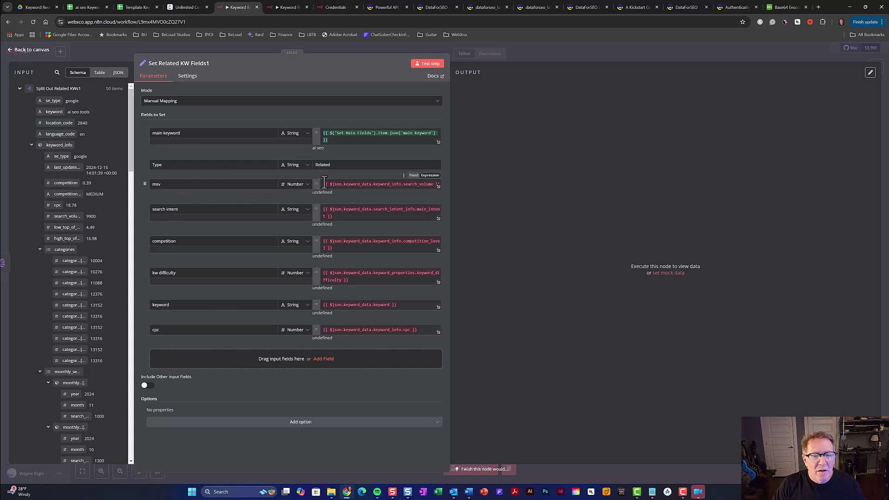
left_click_drag(322, 185, 442, 192)
key("BackSpace")
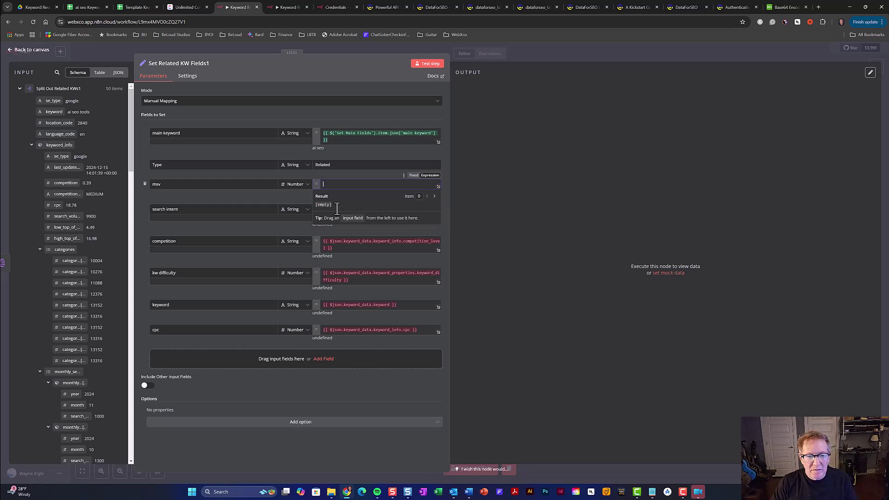
left_click(349, 174)
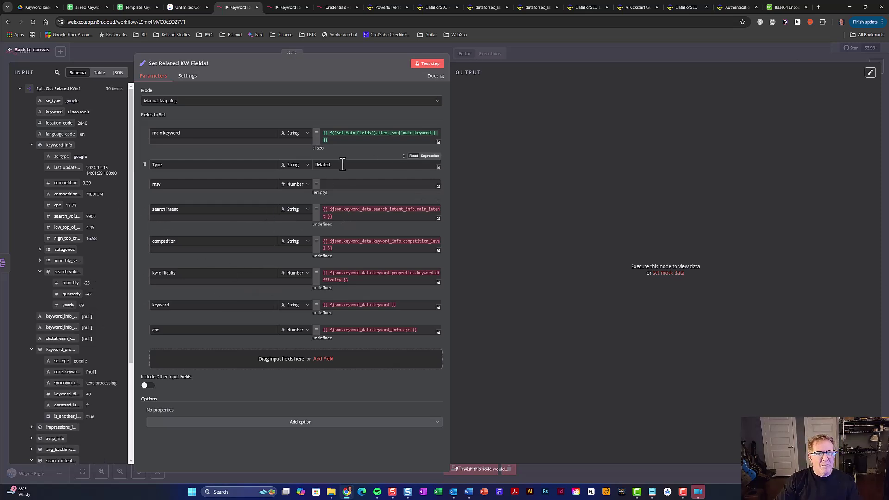
left_click_drag(341, 165, 320, 166)
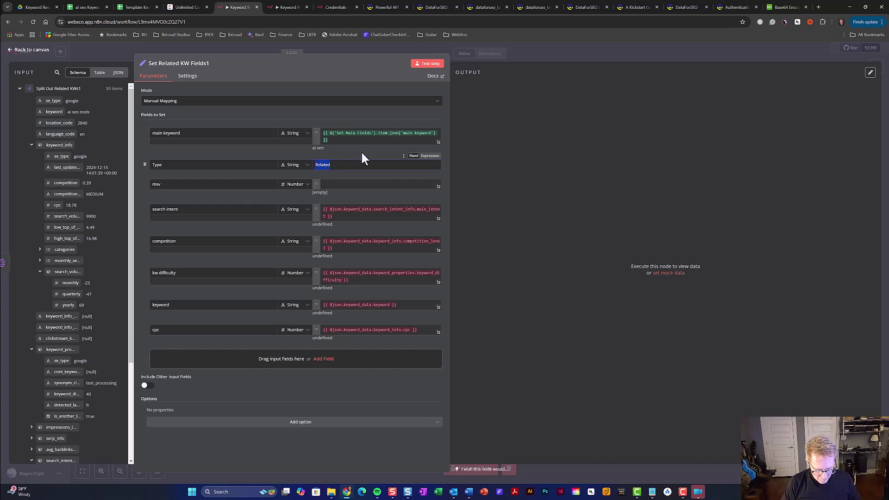
type("Suggestion")
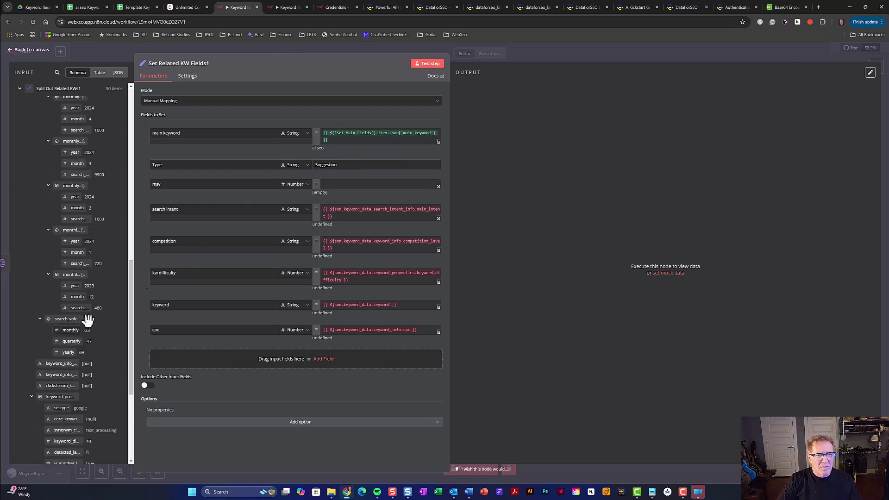
left_click_drag(87, 319, 343, 184)
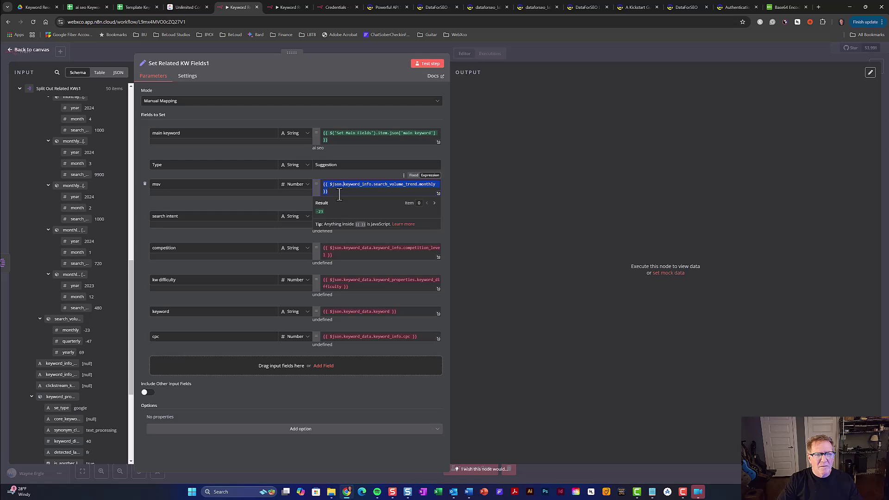
left_click(330, 235)
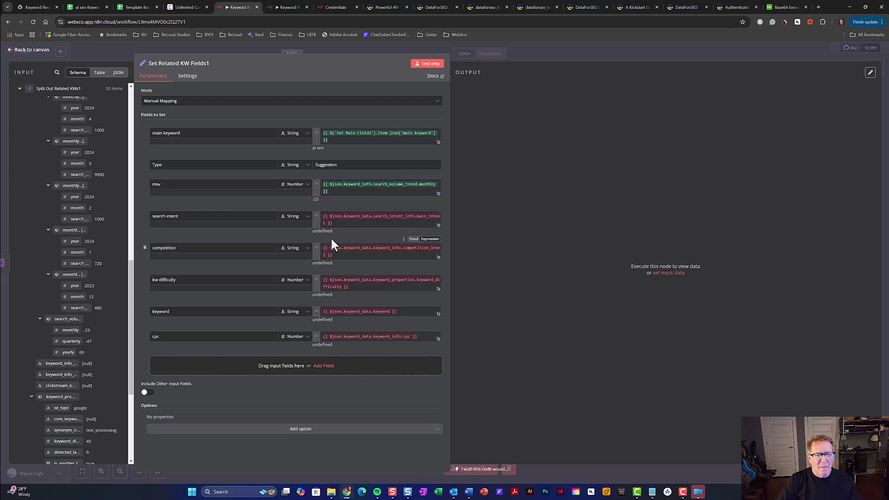
- Replace the search intent expression in the duplicated Set node with {{ $json.search_intent_info.main_intent }} from the input schema
left_click(338, 227)
left_click_drag(338, 226, 320, 218)
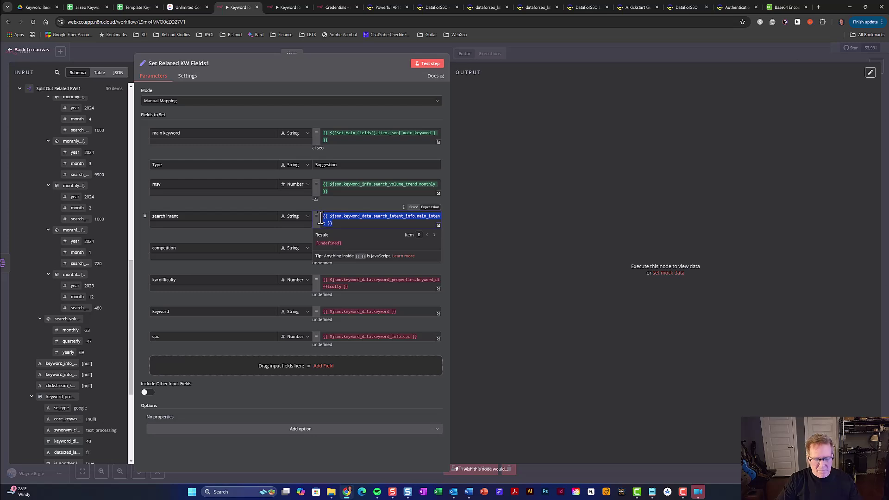
key("BackSpace")
scroll(70, 277, "down", 4)
left_click_drag(66, 357, 356, 229)
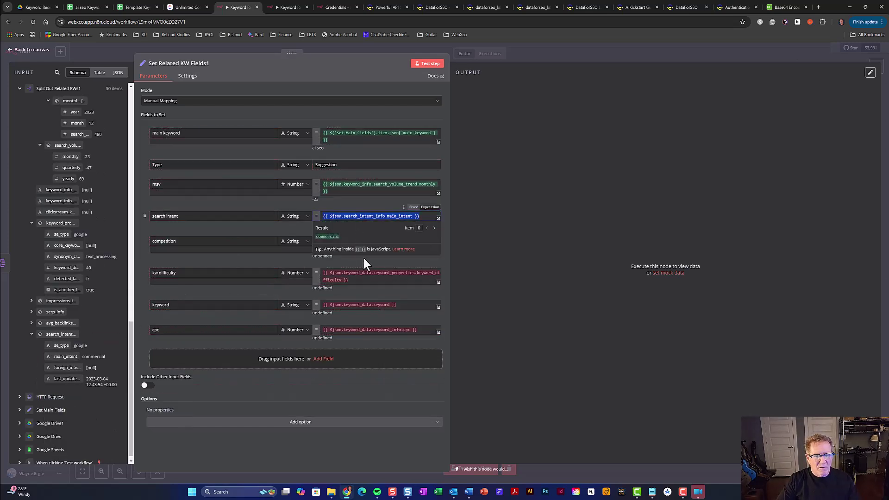
- Remap the competition field of the Set node to {{ $json.keyword_info.competition_level }}
left_click(386, 247)
left_click_drag(334, 249, 324, 242)
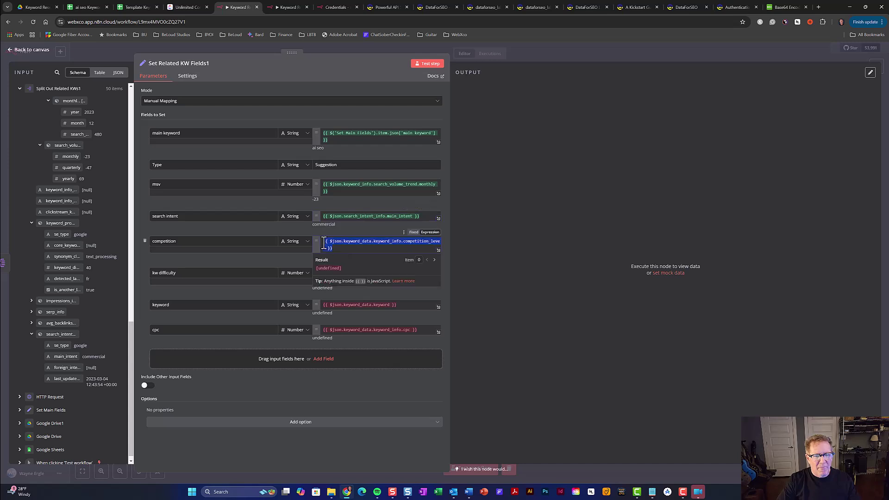
key("BackSpace")
scroll(45, 204, "up", 10)
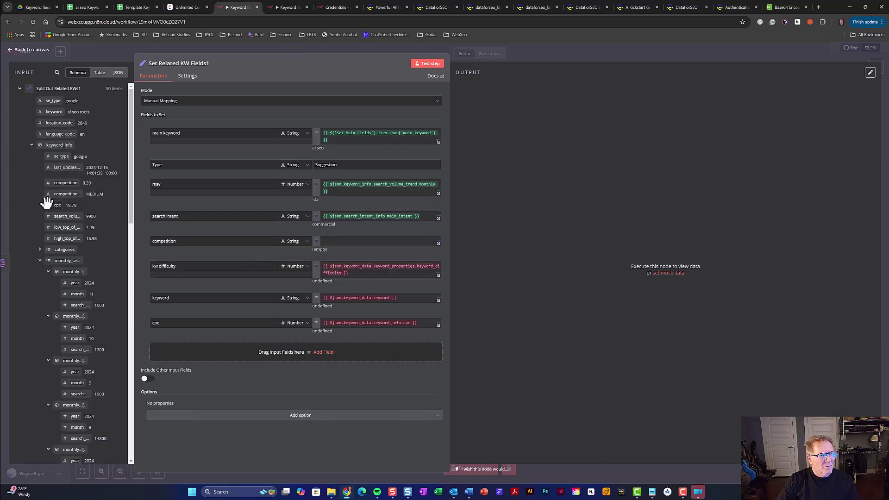
left_click_drag(50, 194, 350, 242)
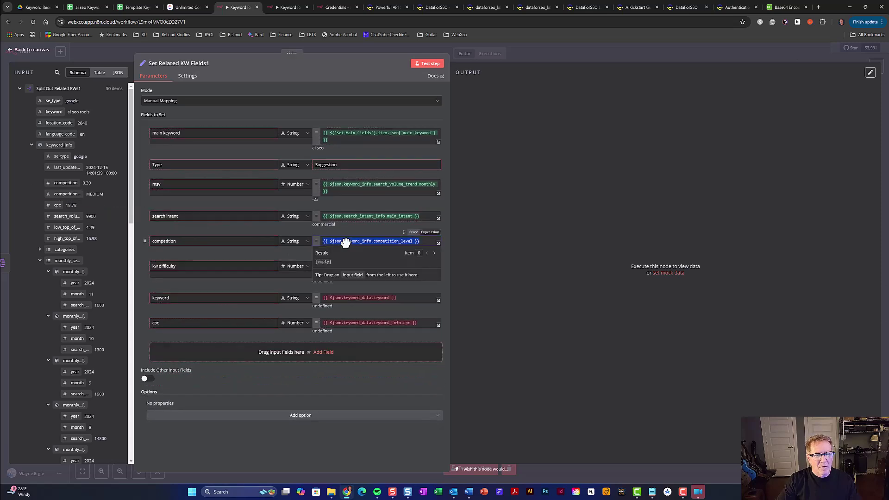
left_click(349, 286)
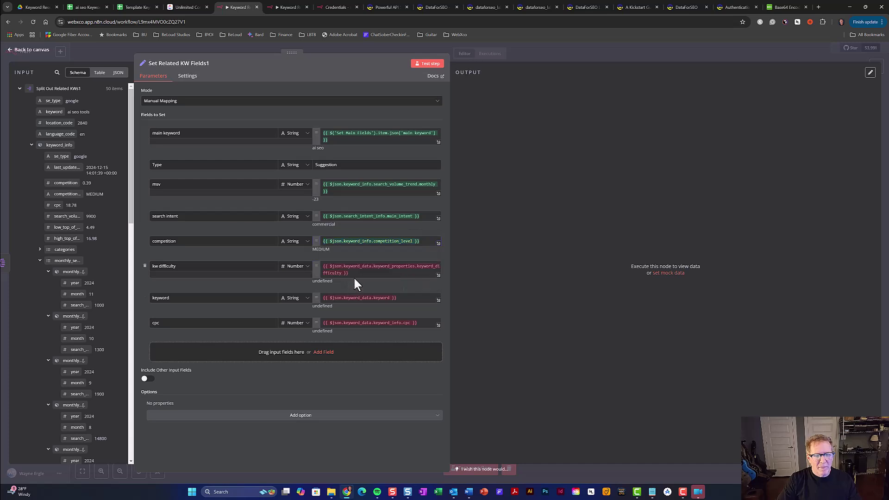
- Clear the kw difficulty expression and remap the cpc field to {{ $json.keyword_info.cpc }}
left_click(354, 274)
key("ctrl+a")
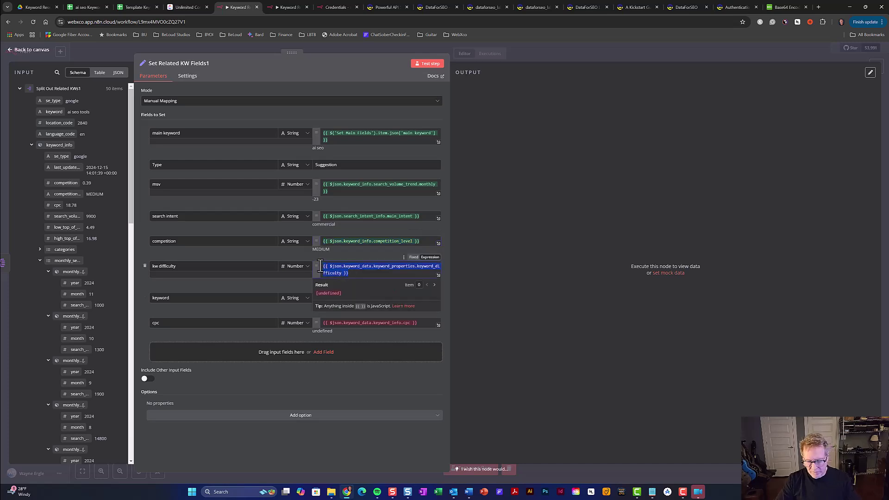
key("BackSpace")
left_click(328, 378)
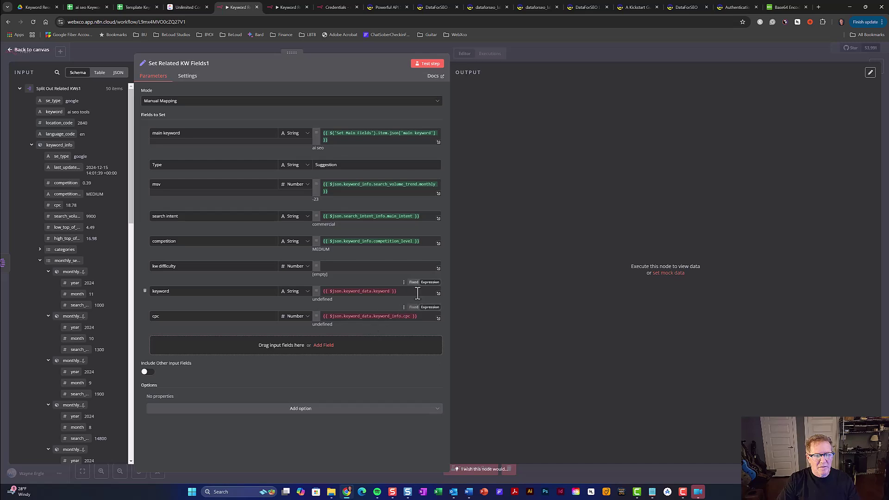
left_click(415, 316)
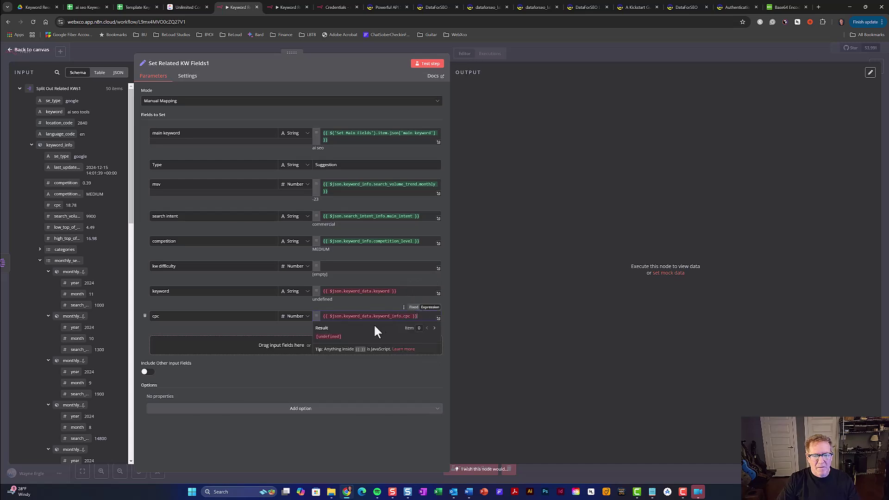
left_click_drag(416, 316, 327, 318)
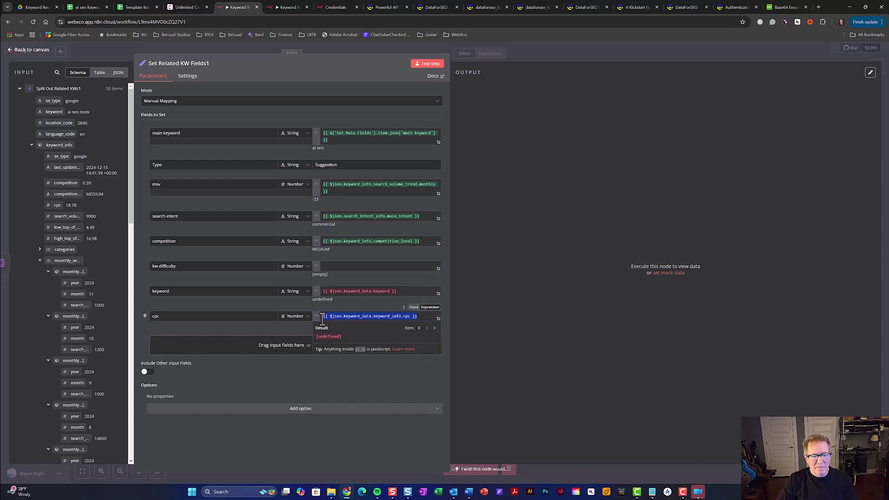
key("BackSpace")
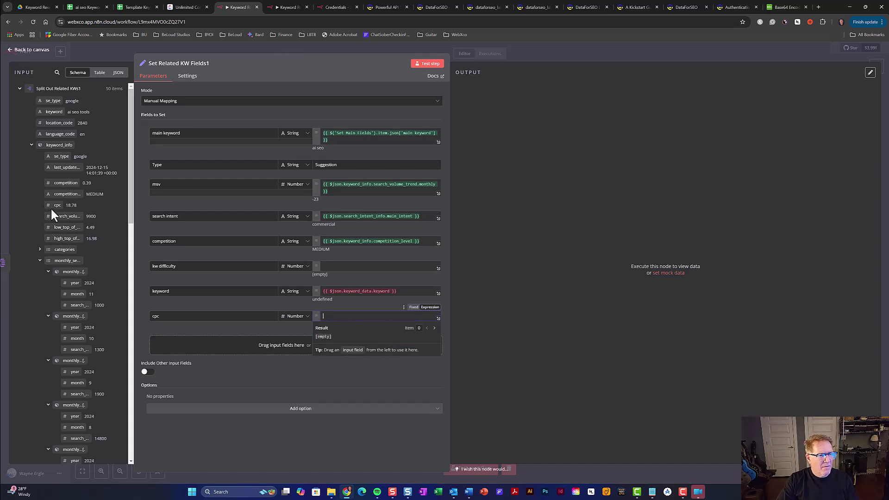
left_click_drag(50, 204, 341, 319)
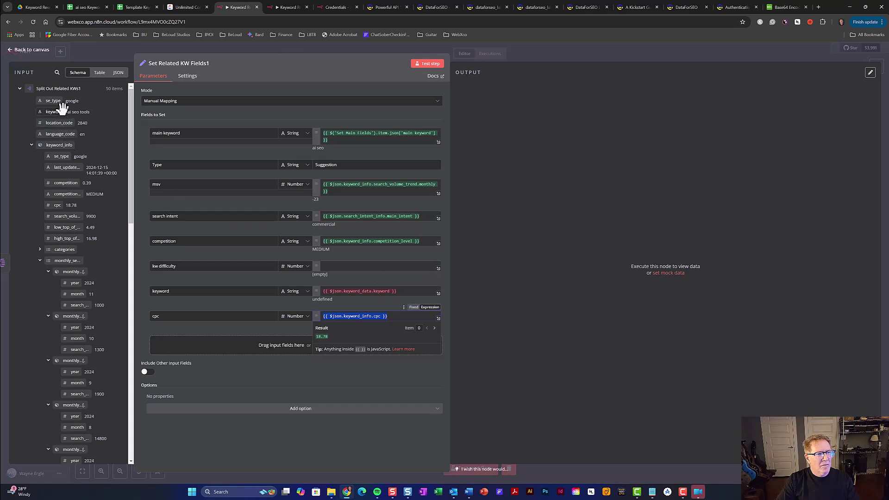
- Replace the keyword field's expression with {{ $json.keyword }} from the split-out input data
triple_click(320, 291)
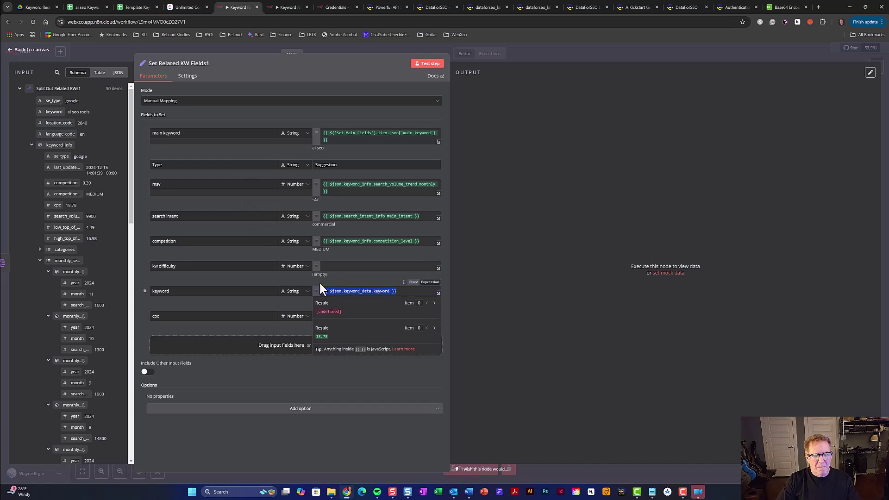
key("BackSpace")
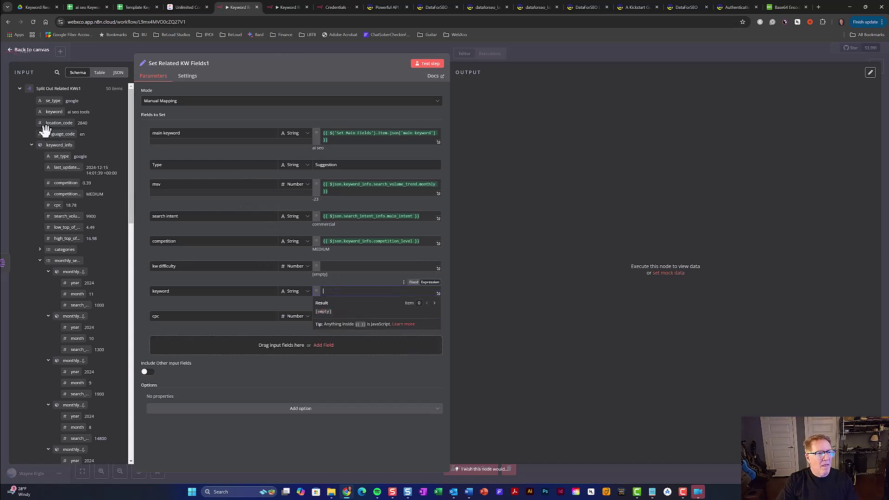
left_click_drag(41, 112, 347, 291)
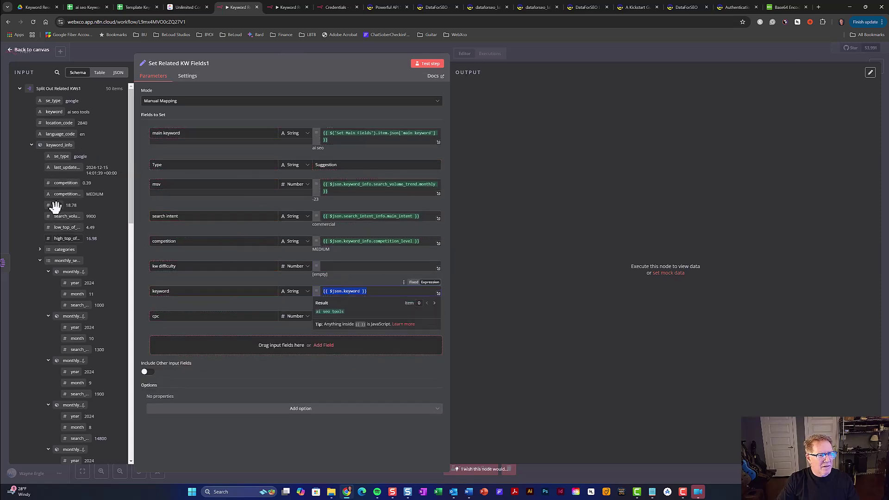
- Search the input schema for the difficulty field, map kw difficulty to {{ $json.keyword_properties.keyword_difficulty }}, and test the Set node
left_click(51, 260)
left_click(56, 75)
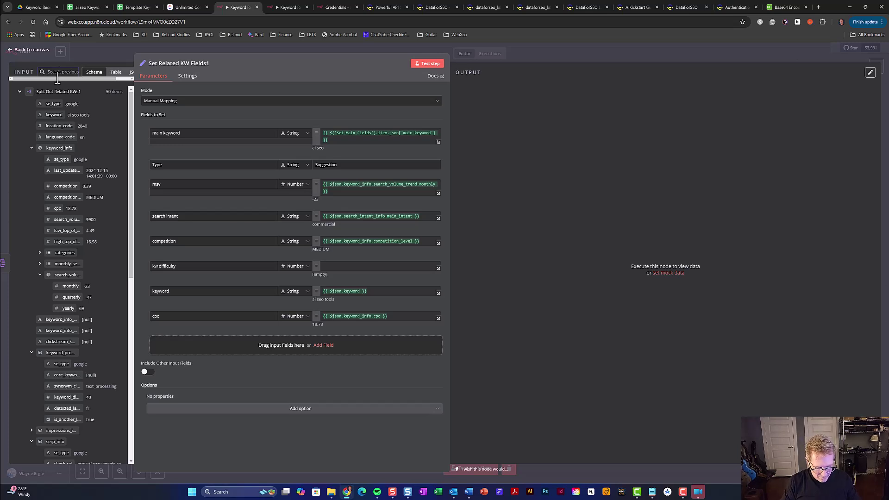
type("diffi")
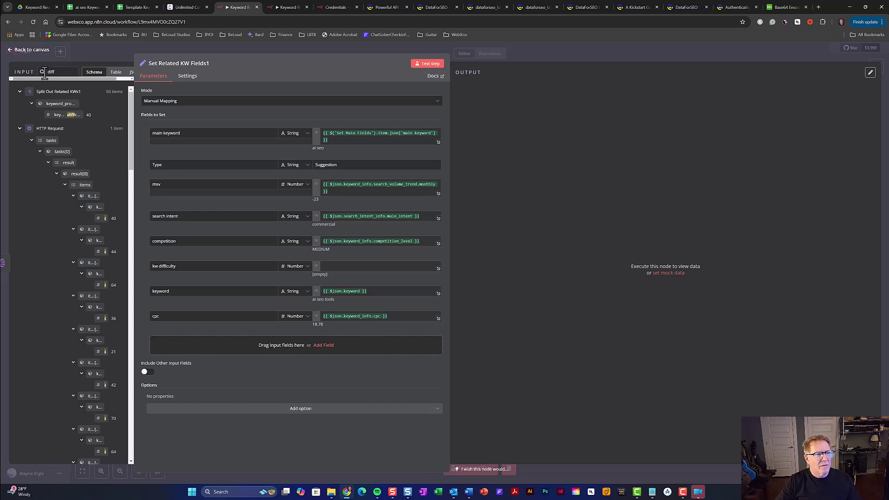
left_click_drag(45, 111, 341, 268)
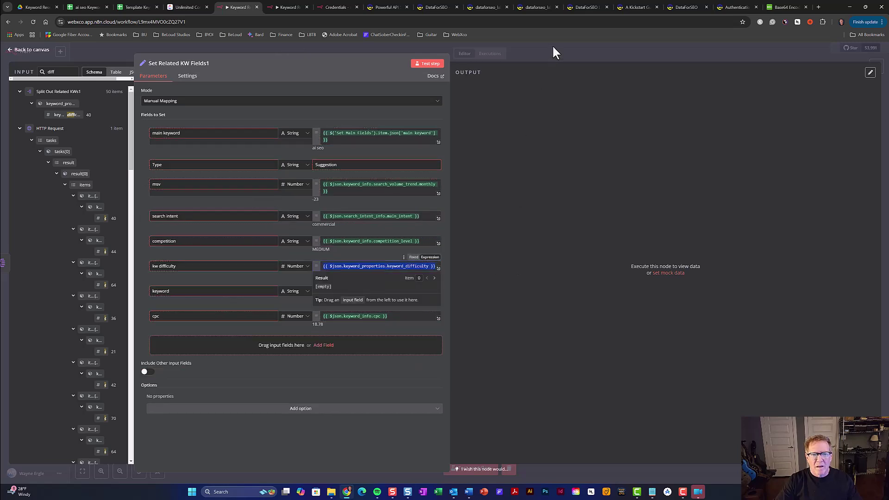
left_click(354, 373)
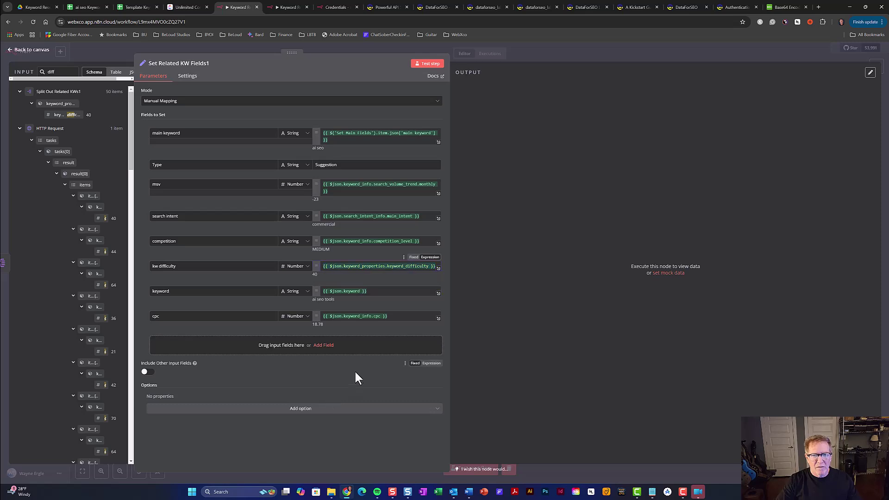
left_click(440, 65)
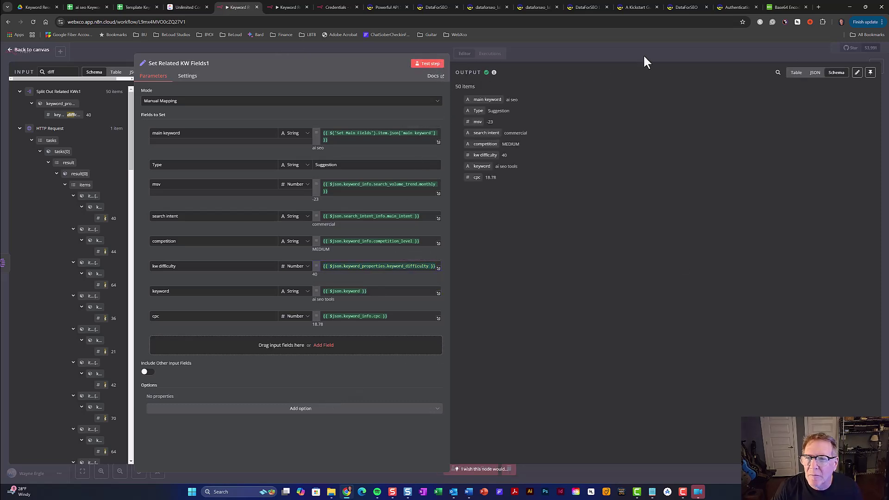
key("Escape")
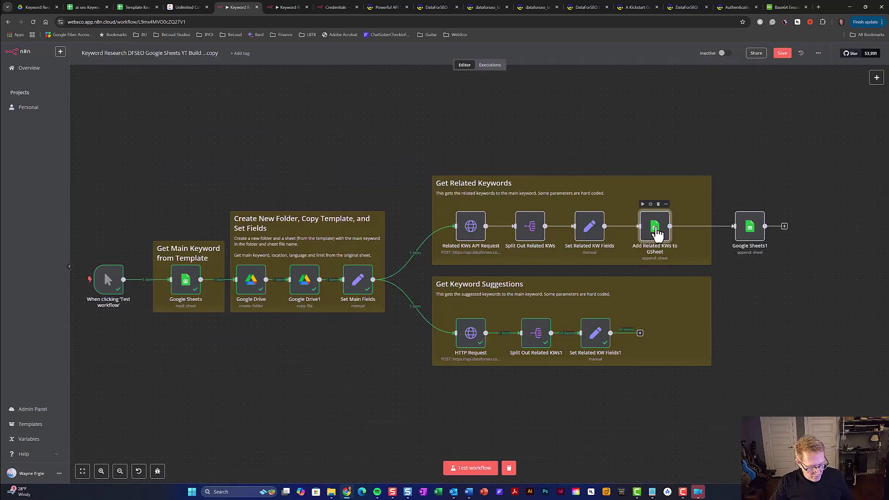
- Duplicate the Add Related KWs to GSheet node after Set Related KW Fields1 and set the copy's sheet to Keyword Suggestions
key("ctrl+d")
left_click_drag(665, 423, 658, 338)
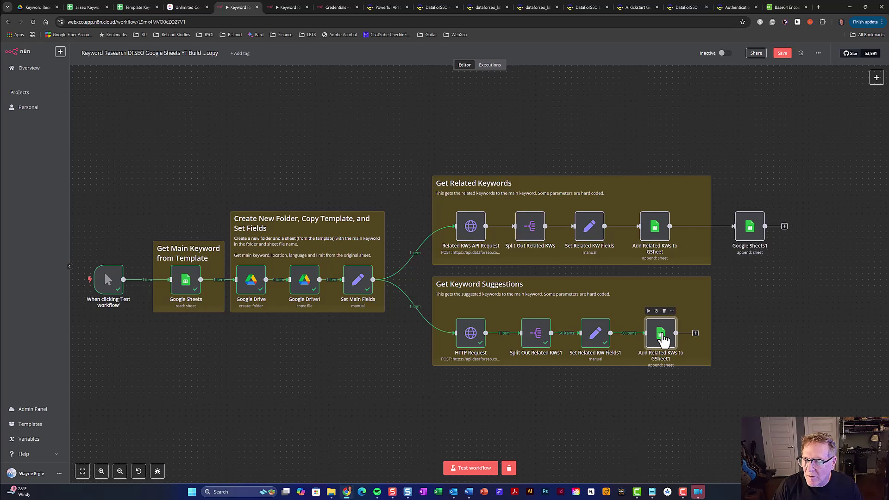
double_click(662, 339)
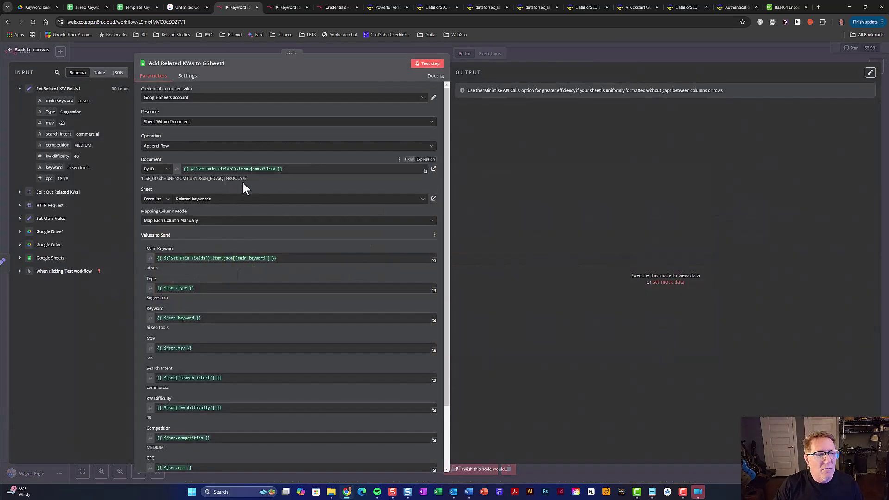
left_click(233, 204)
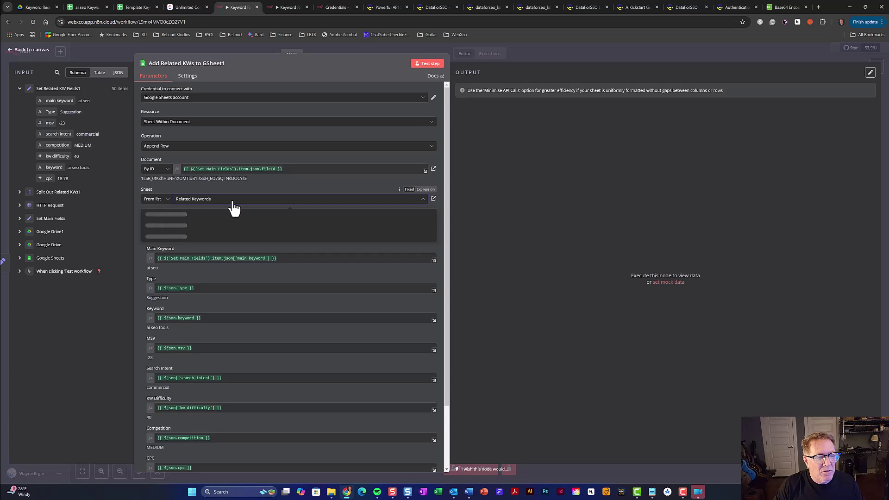
left_click(182, 265)
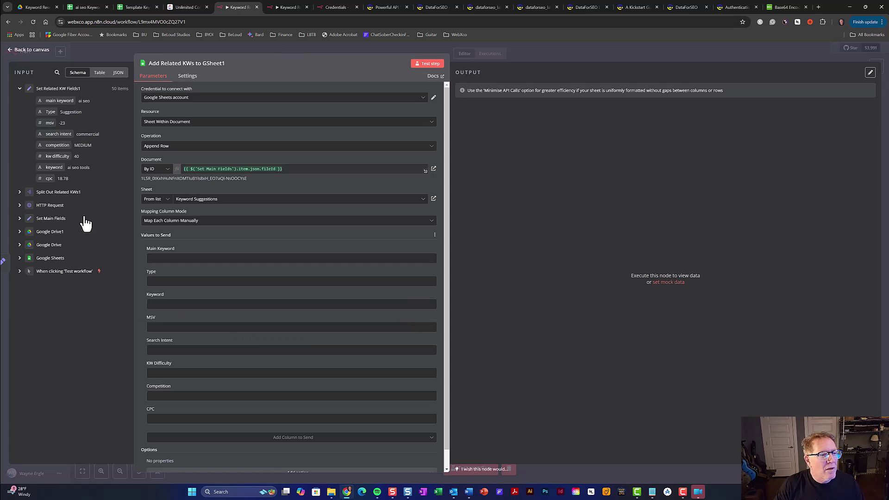
- Map the Main Keyword column to main keyword from Set Main Fields, and Type, Keyword and MSV to the matching Set Related KW Fields1 values
left_click(21, 219)
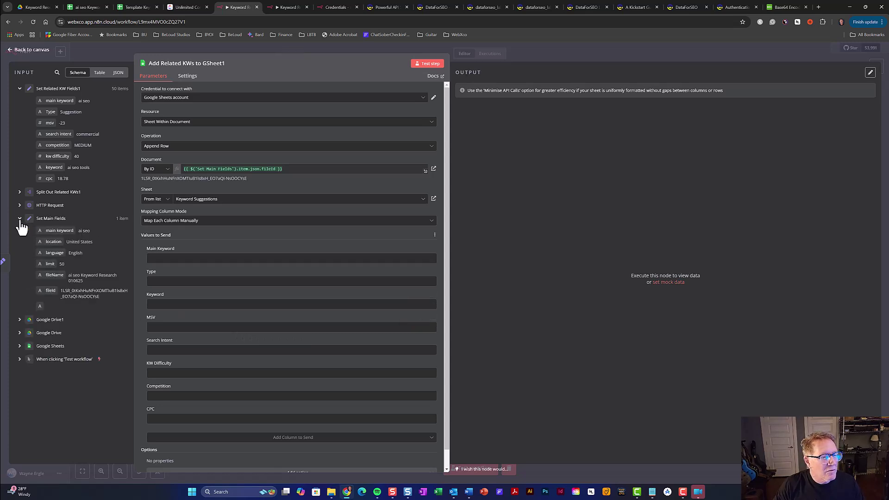
left_click_drag(43, 229, 206, 260)
left_click_drag(41, 111, 184, 292)
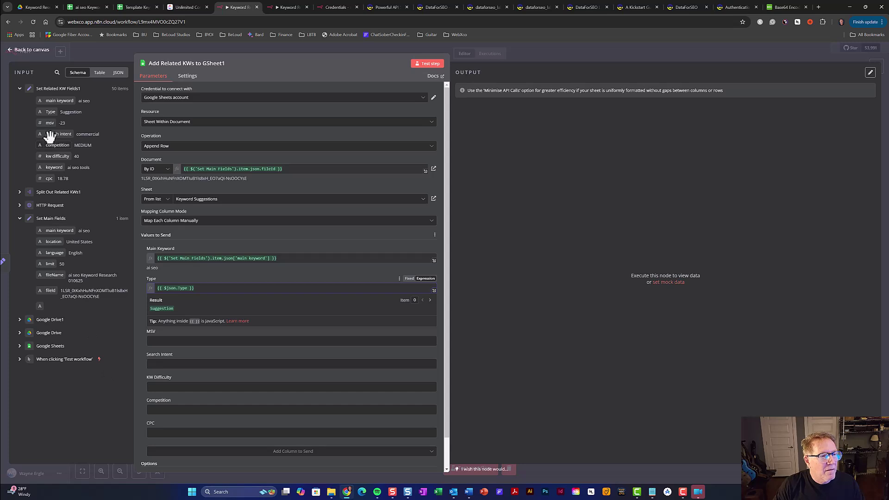
left_click(208, 332)
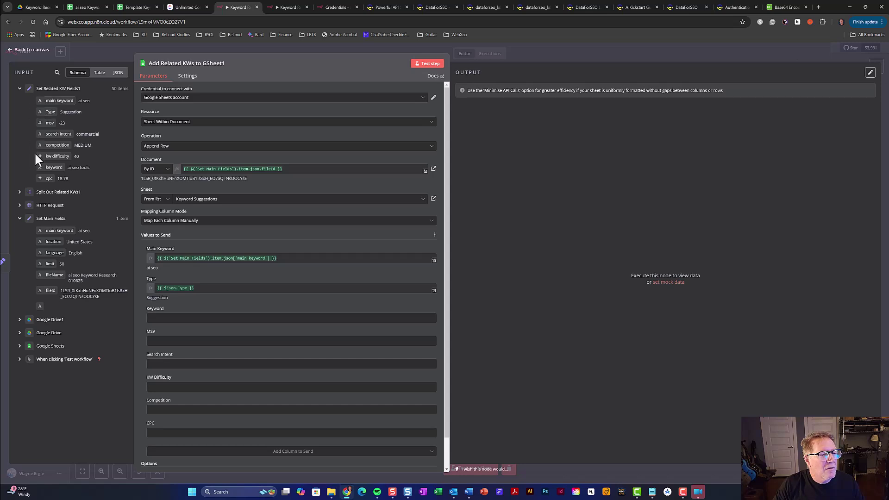
left_click_drag(53, 167, 185, 319)
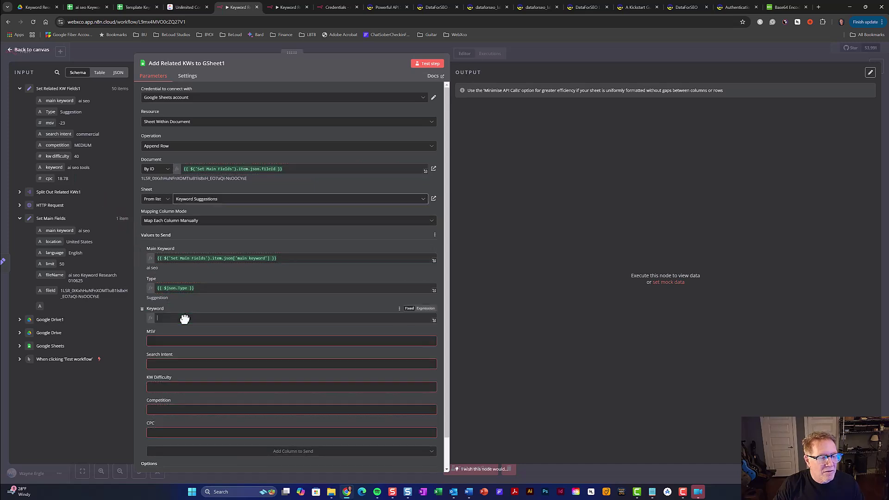
left_click_drag(40, 123, 181, 352)
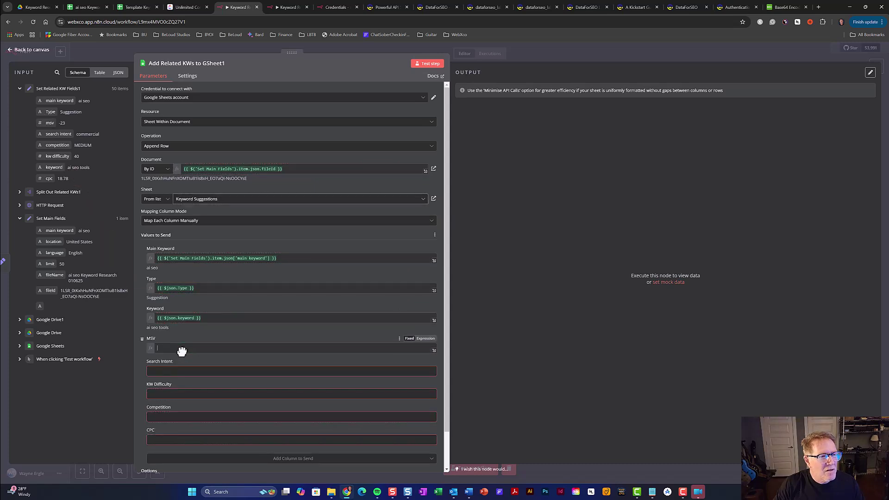
left_click(230, 335)
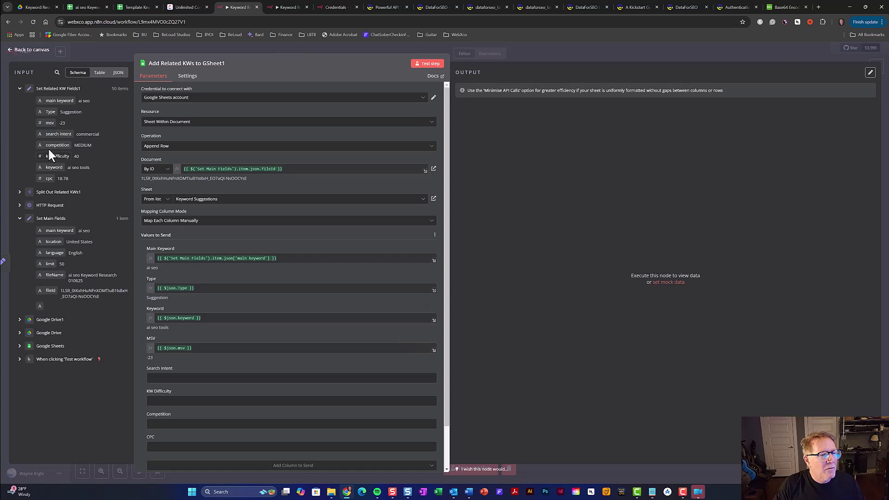
- Map the Search Intent, KW Difficulty, Competition and CPC columns to the matching Set Related KW Fields1 values and test the Google Sheets node
left_click_drag(41, 133, 191, 376)
left_click_drag(40, 154, 179, 407)
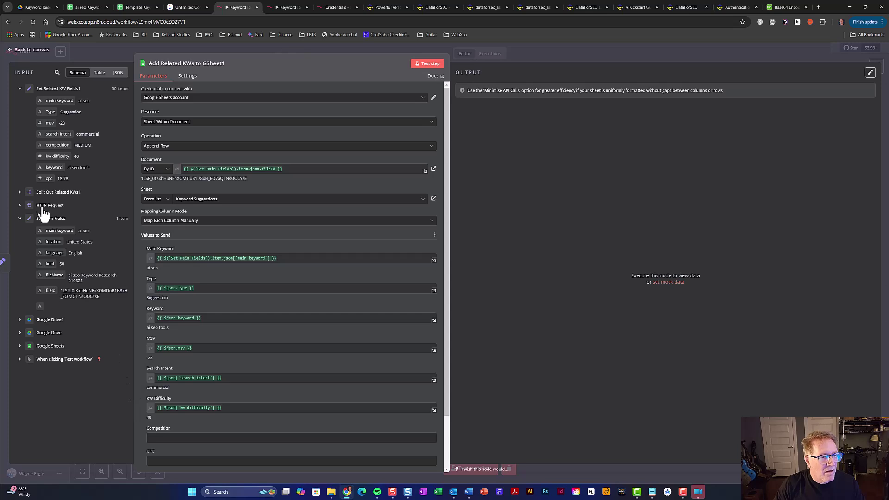
left_click_drag(55, 144, 185, 439)
left_click_drag(44, 182, 184, 467)
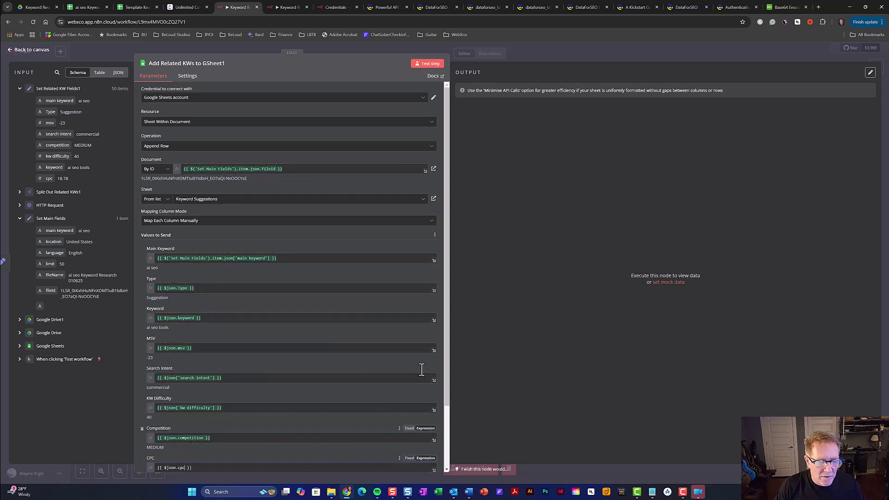
left_click(437, 66)
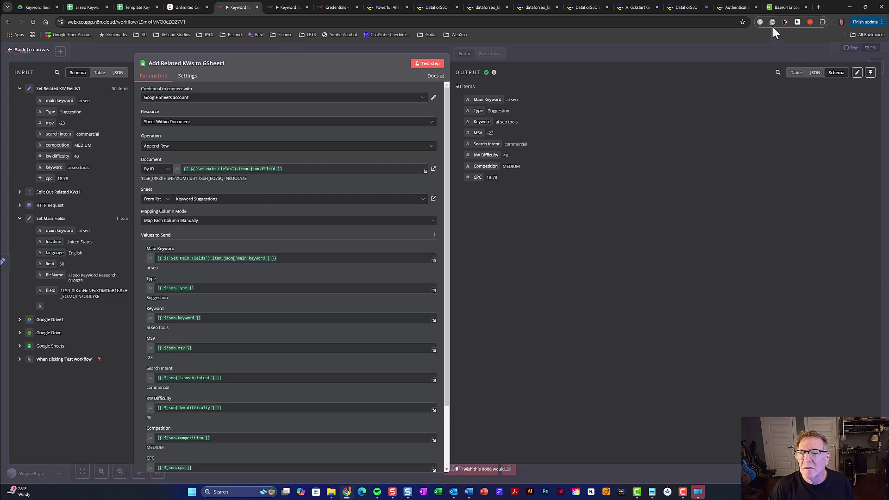
left_click(771, 52)
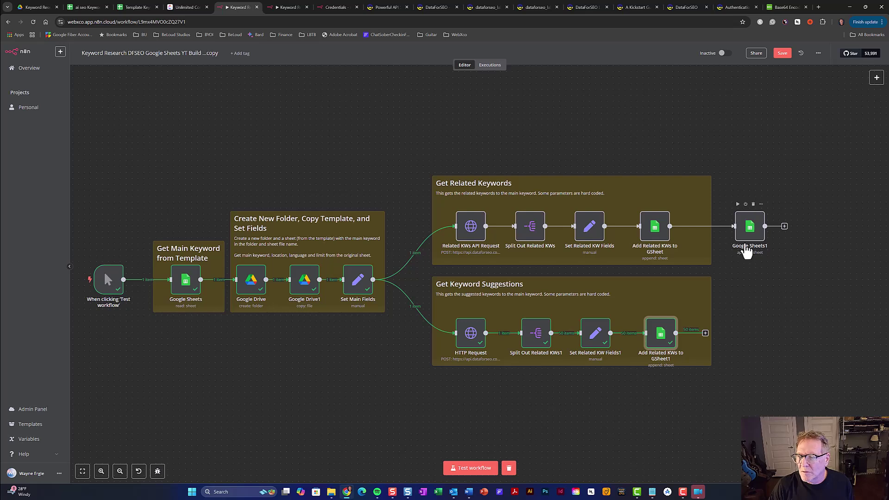
- Save the workflow, duplicate the Google Sheets1 node, and connect the copy after Add Related KWs to GSheet1
left_click(780, 56)
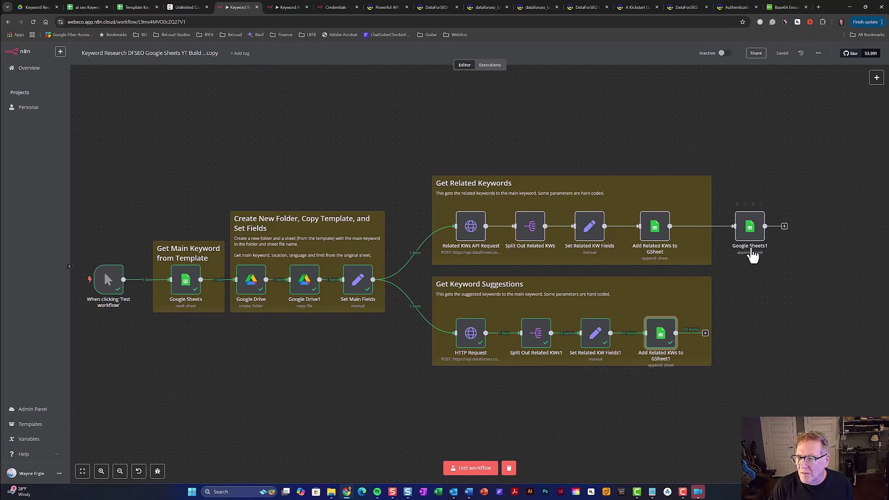
left_click(752, 242)
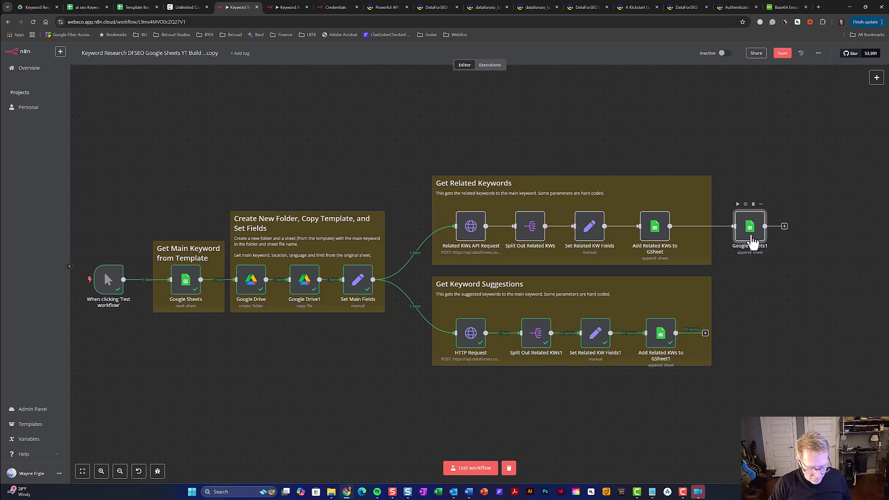
key("ctrl+v")
left_click_drag(665, 434, 744, 338)
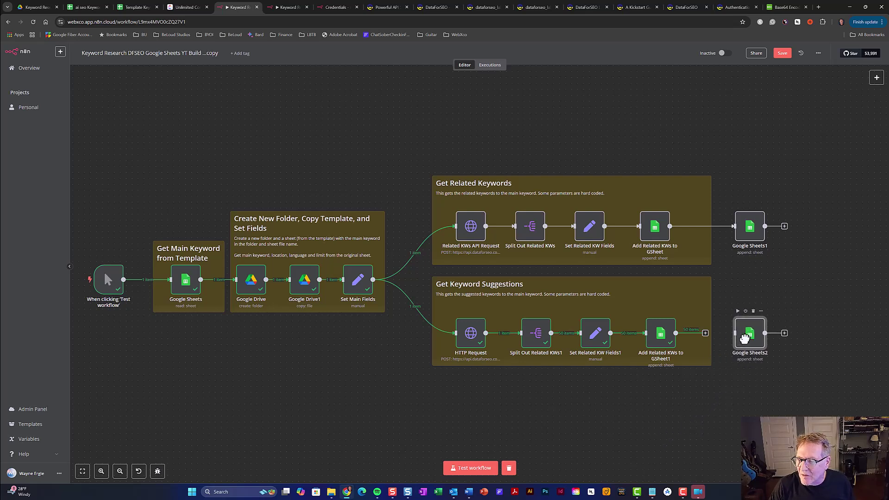
left_click_drag(676, 332, 730, 337)
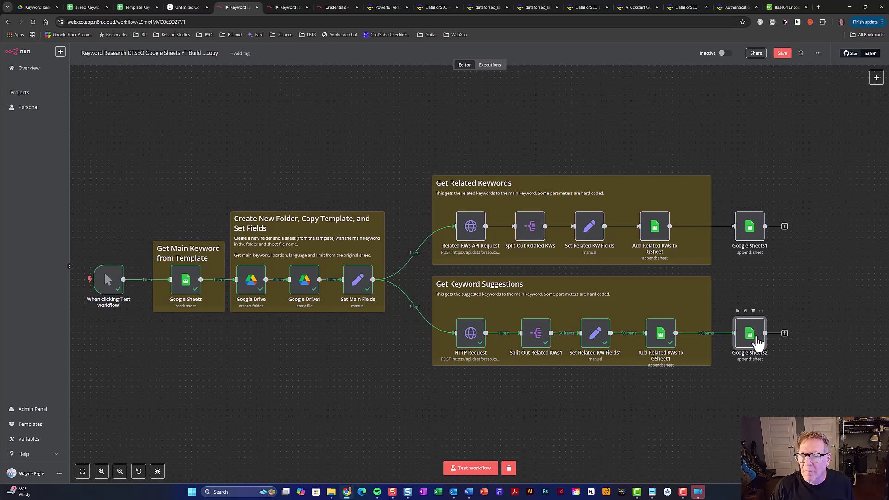
- Check the column mappings of the copied Google Sheets node for Master All KW Variations and test the node
double_click(755, 340)
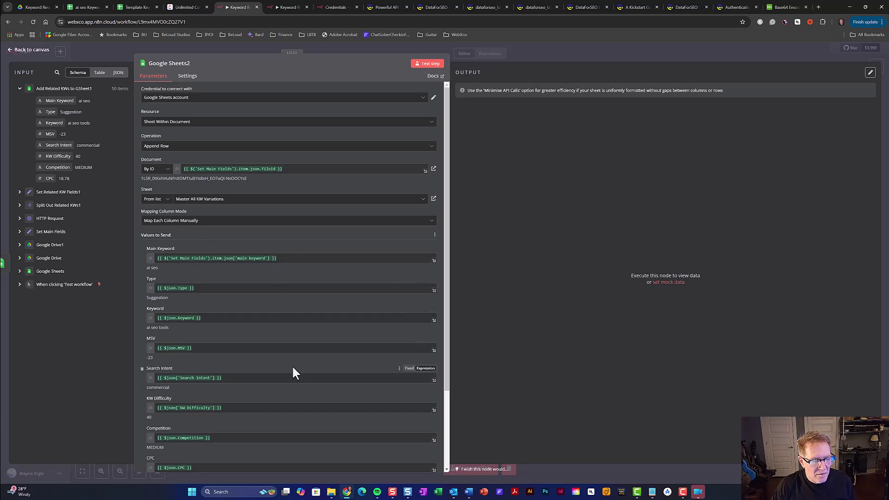
scroll(293, 368, "down", 3)
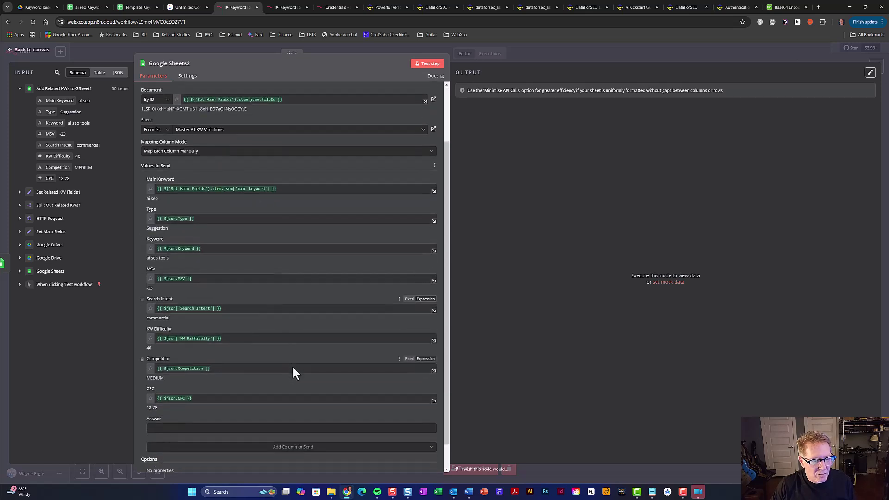
left_click(421, 65)
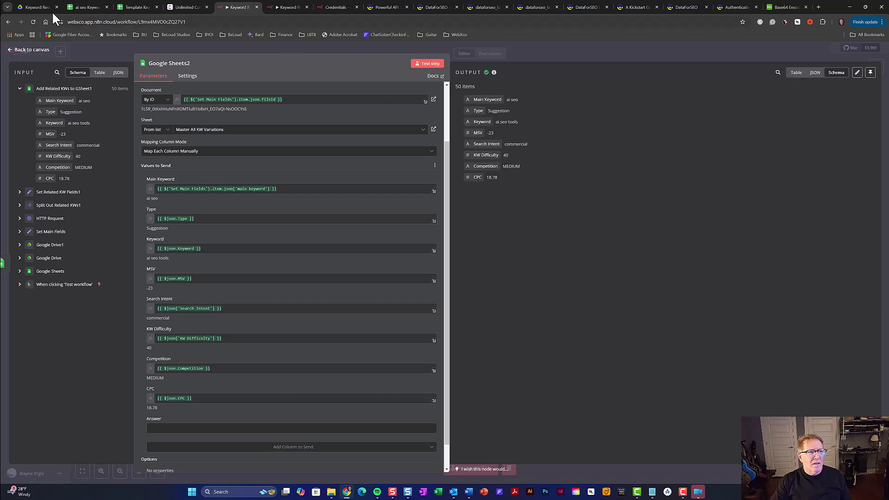
- Switch to Google Drive and open ai seo Keyword Research 010625 from the most recently modified ai seo KW Research folder
left_click(32, 7)
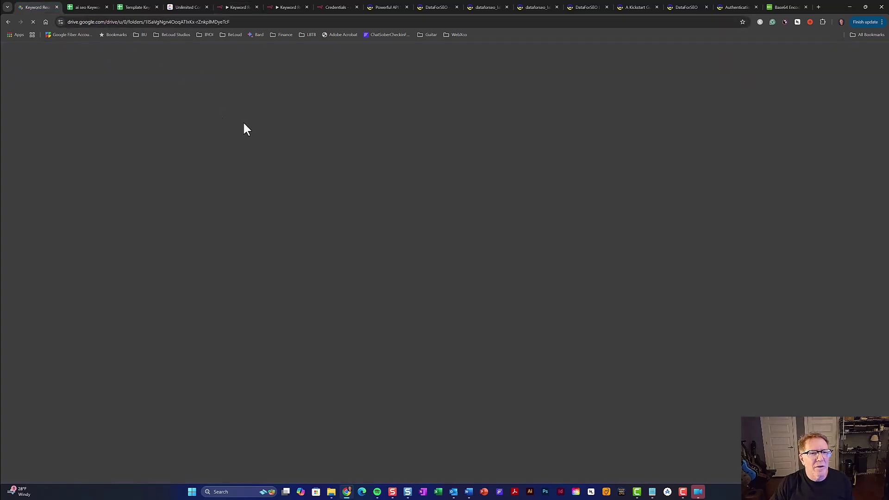
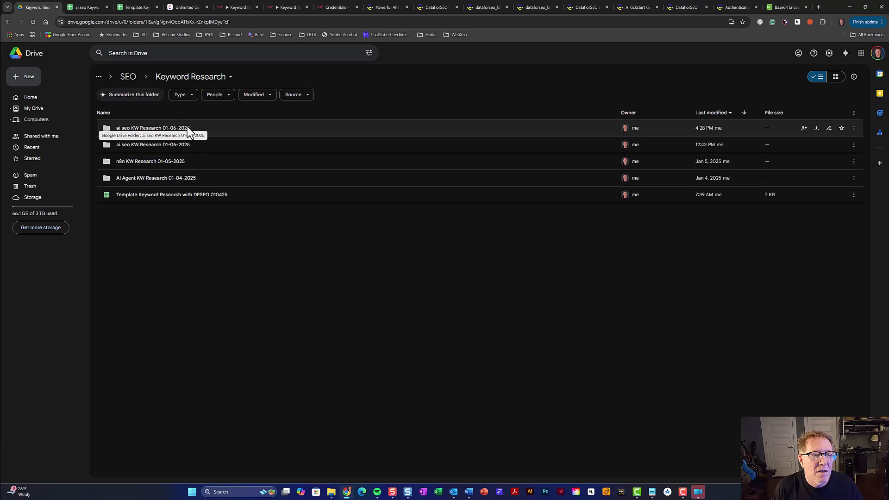
double_click(207, 125)
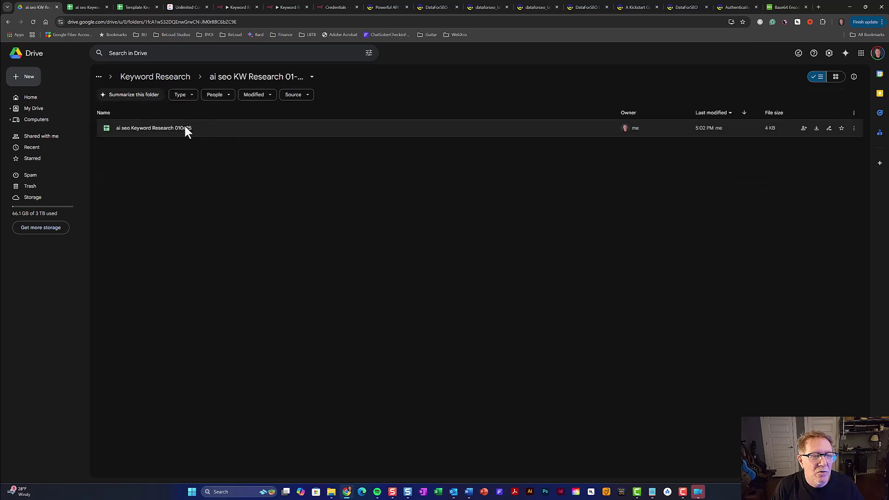
double_click(184, 128)
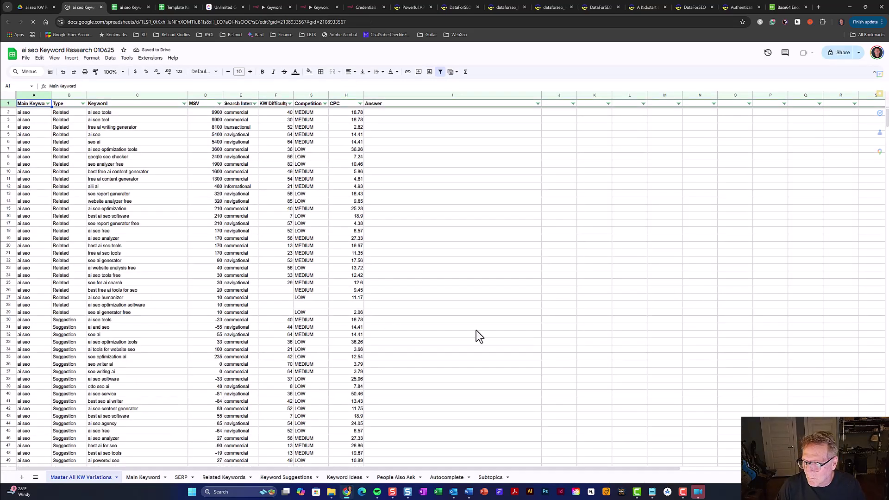
- Examine the Related and Suggestion rows in the Master All KW Variations sheet, including the MSV values of the suggestions
scroll(476, 329, "down", 5)
scroll(475, 330, "up", 4)
scroll(472, 332, "up", 2)
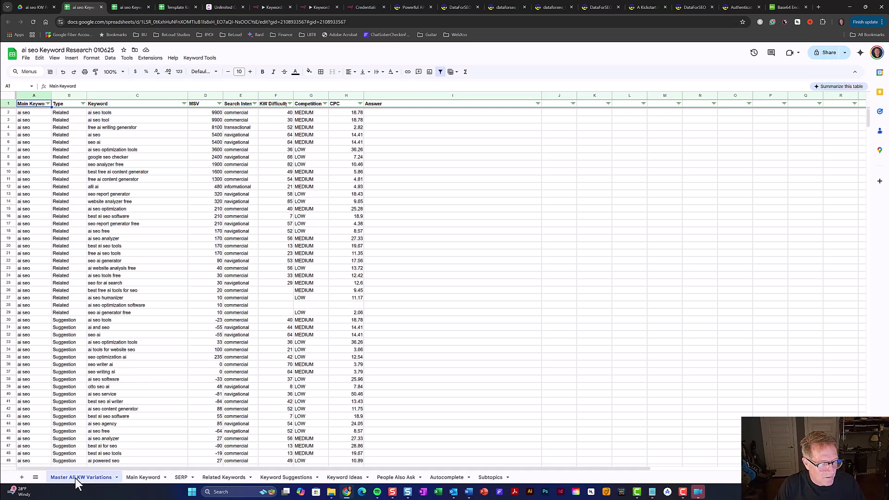
scroll(142, 278, "down", 1)
scroll(143, 277, "down", 1)
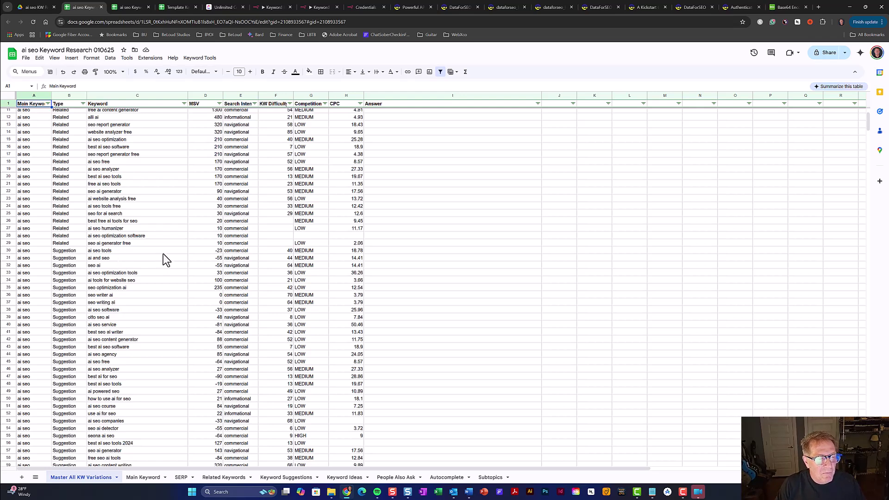
left_click(216, 251)
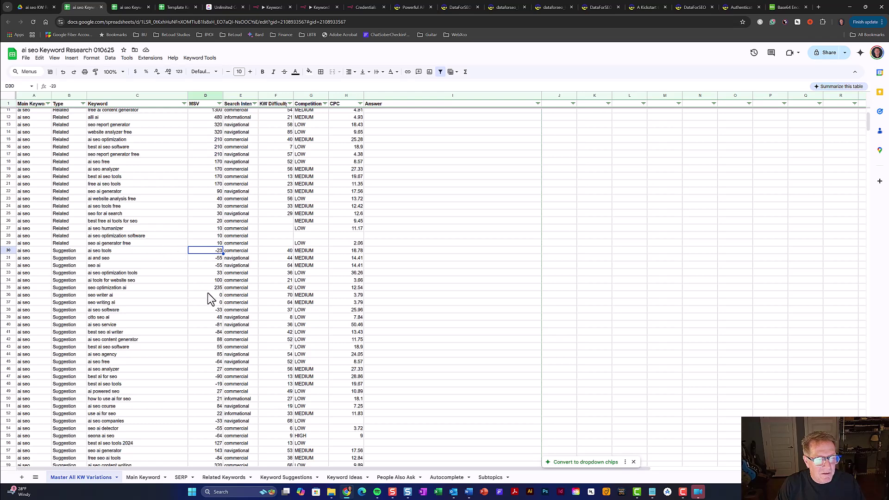
scroll(214, 343, "down", 5)
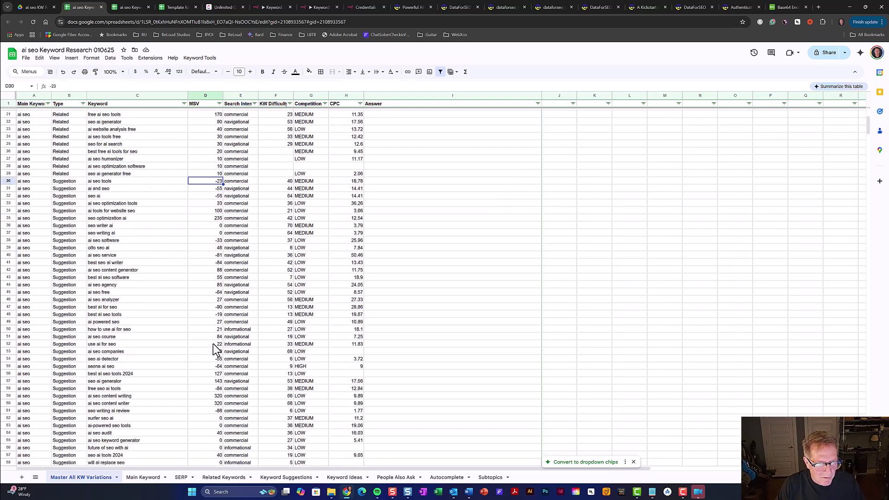
scroll(213, 348, "up", 7)
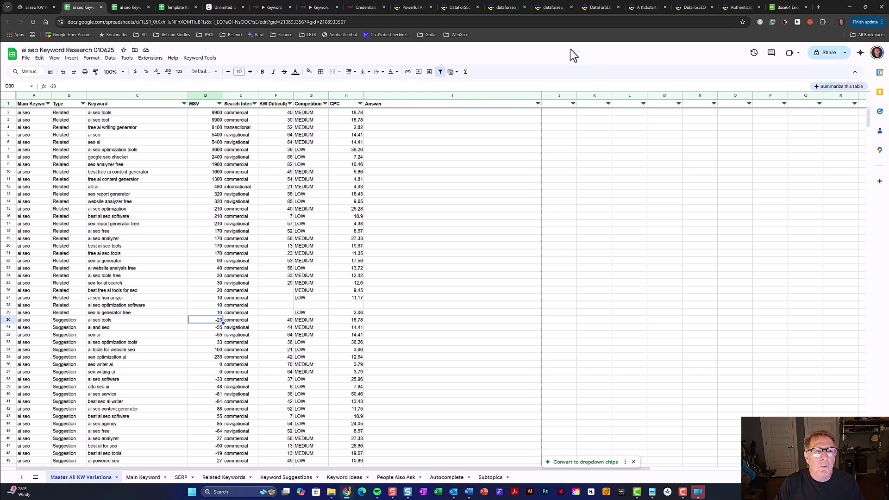
- Close the Google Sheets2 node in n8n and read the closing notes on parts 1 to 5 in ClickUp's Unlimited Content Ideas whiteboard
left_click(270, 6)
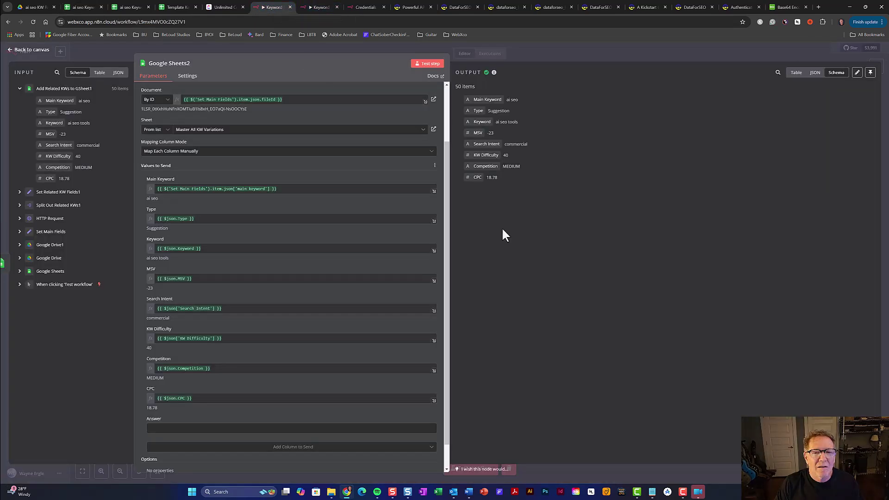
left_click(604, 47)
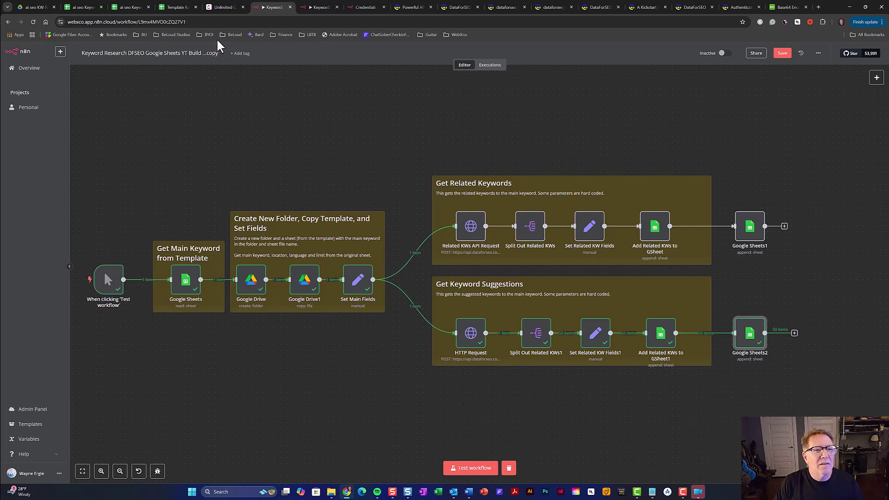
left_click(224, 7)
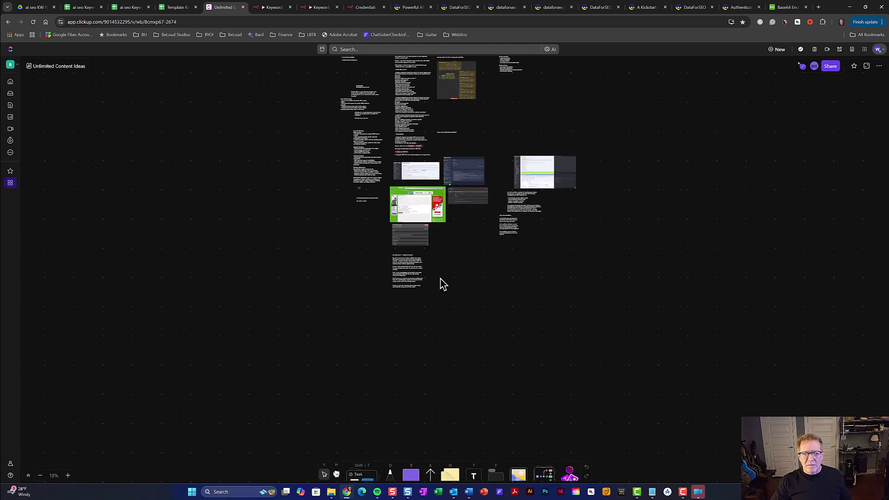
scroll(440, 279, "up", 8)
scroll(438, 273, "up", 3)
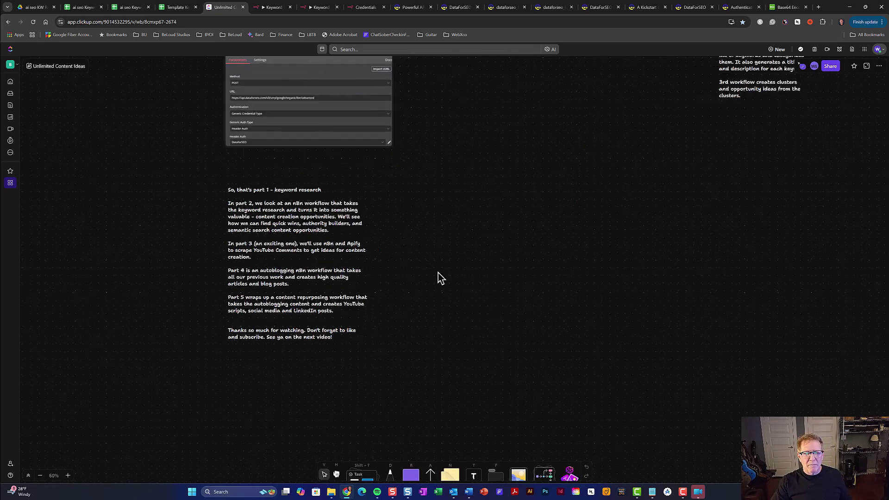
left_click_drag(407, 254, 576, 200)
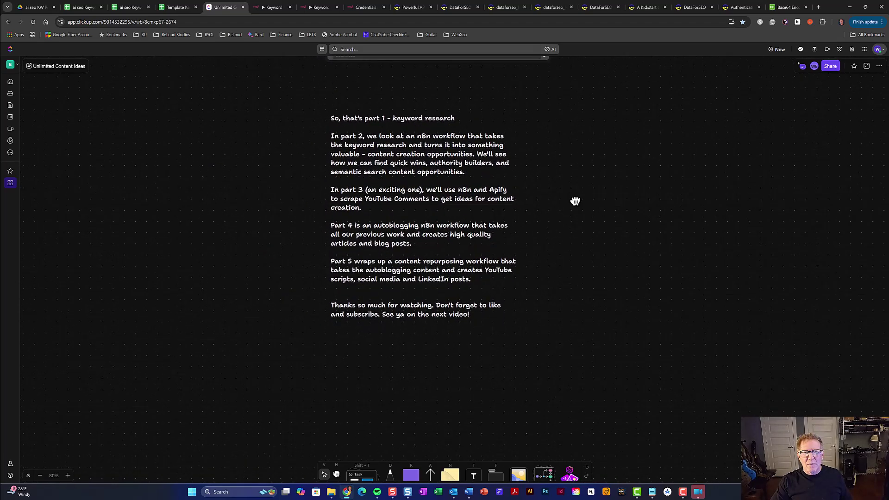